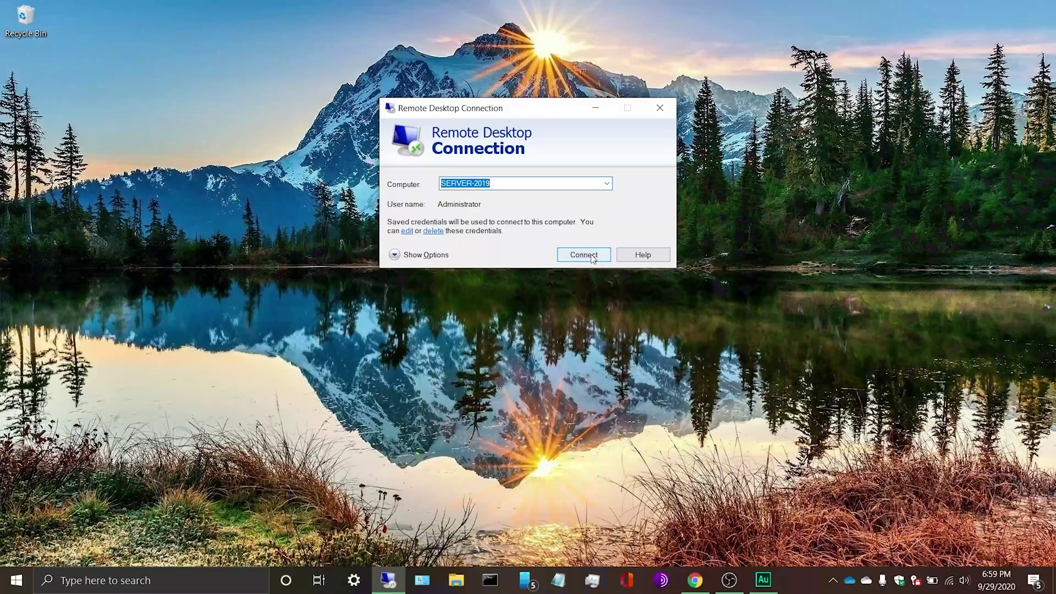
Step: Connect to SERVER-2019 through Remote Desktop and exit the running Plex Media Server
left_click(583, 254)
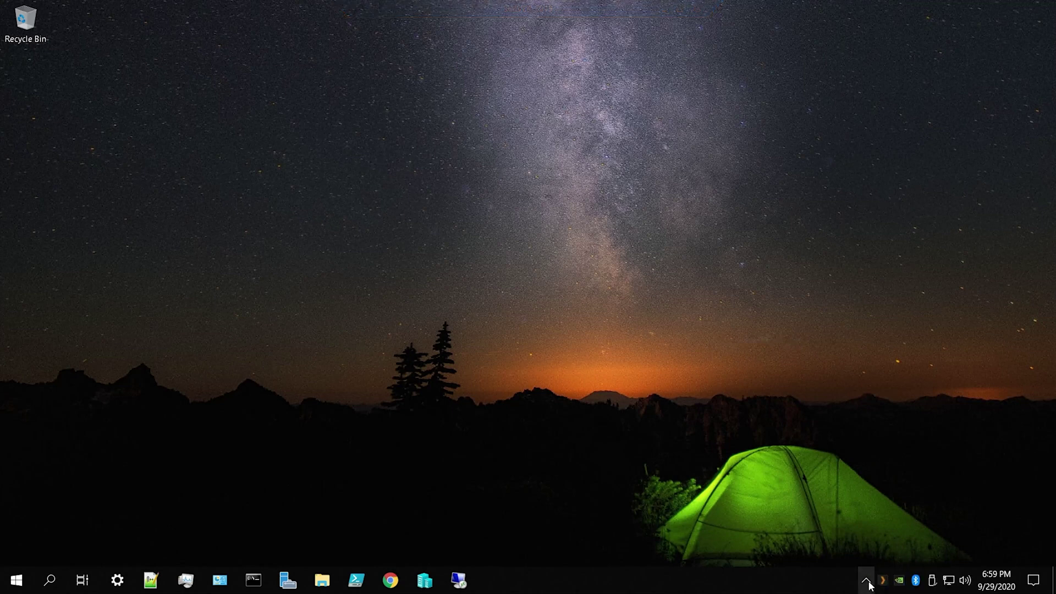
left_click(867, 582)
left_click(867, 582)
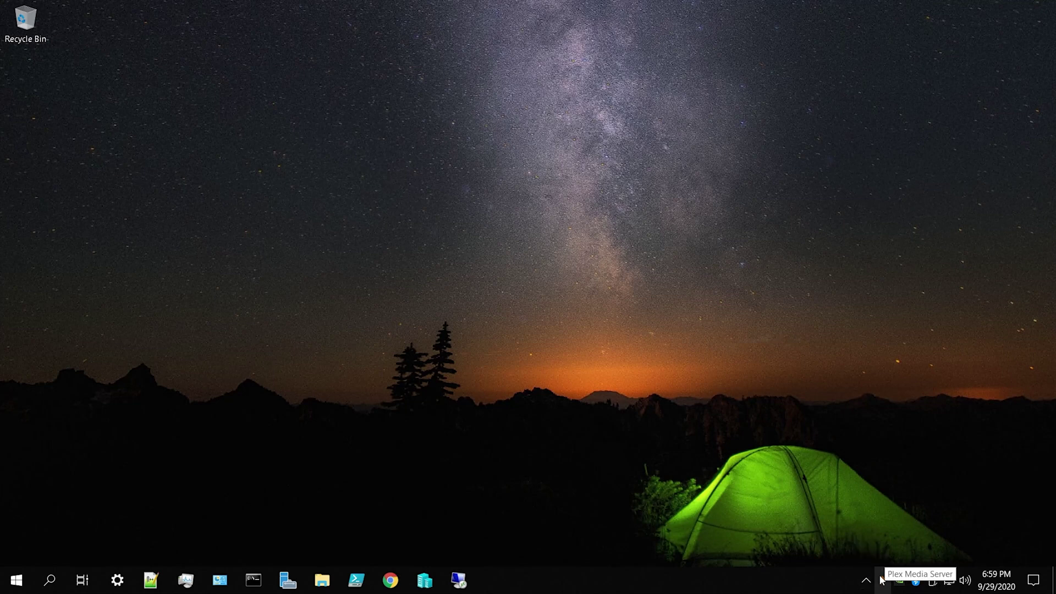
right_click(881, 579)
left_click(899, 568)
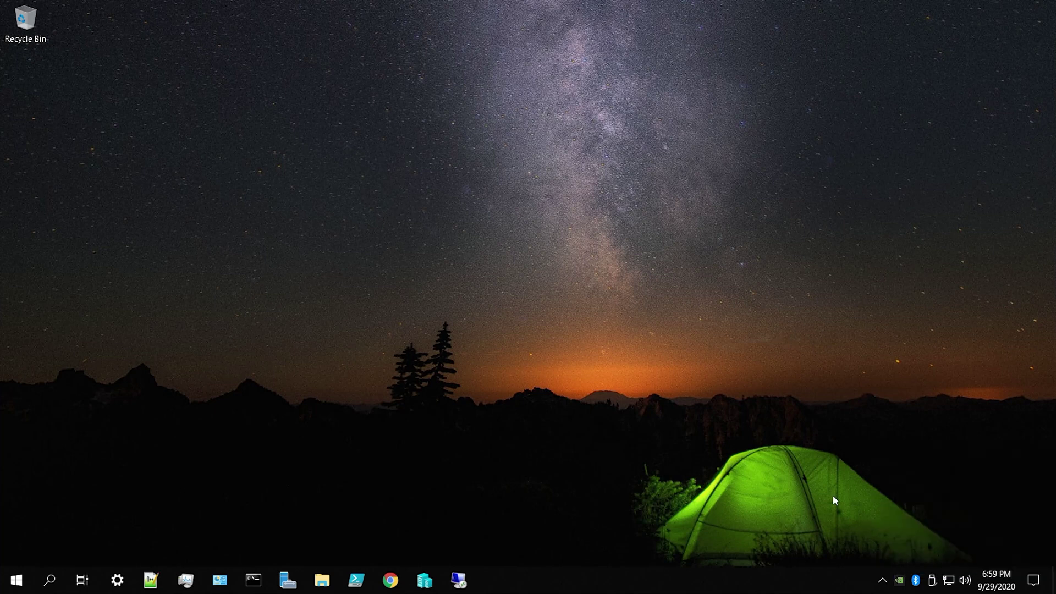
Step: Open the Windows Services console and stop the Plex Update Service
key("super")
type("services")
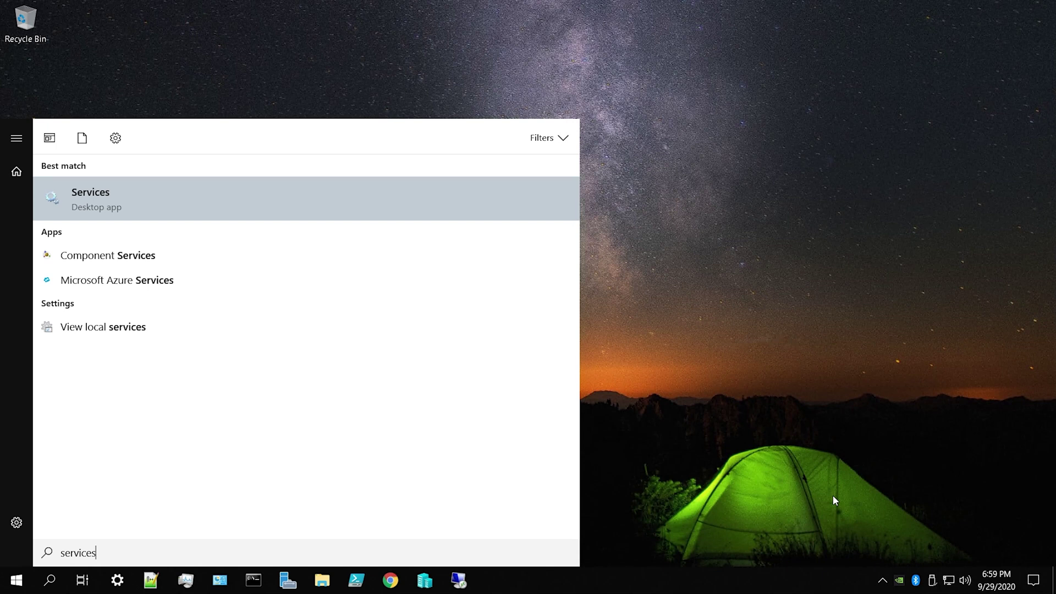
key("Return")
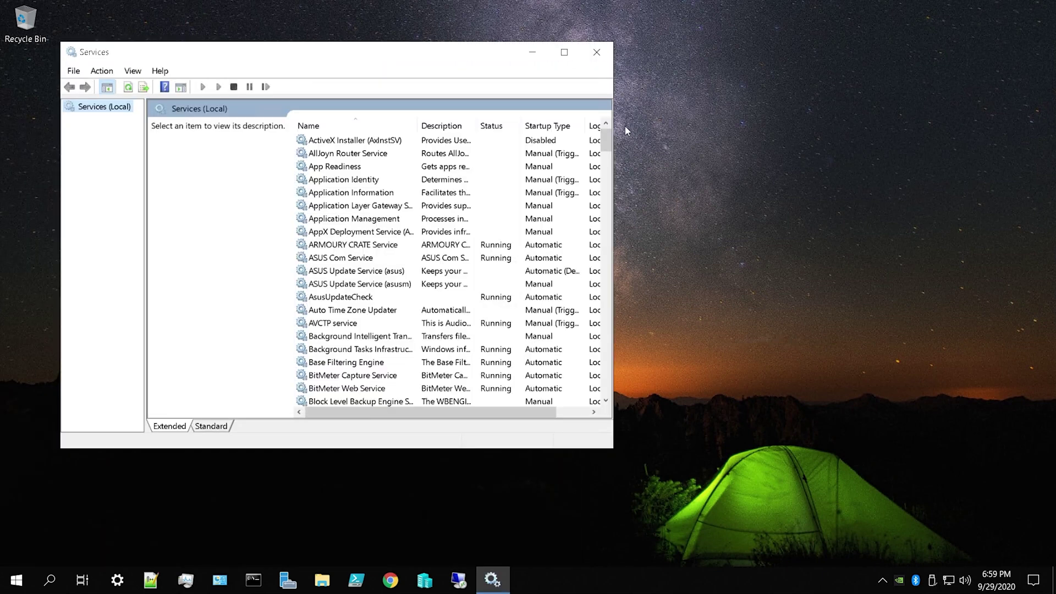
left_click_drag(608, 140, 592, 275)
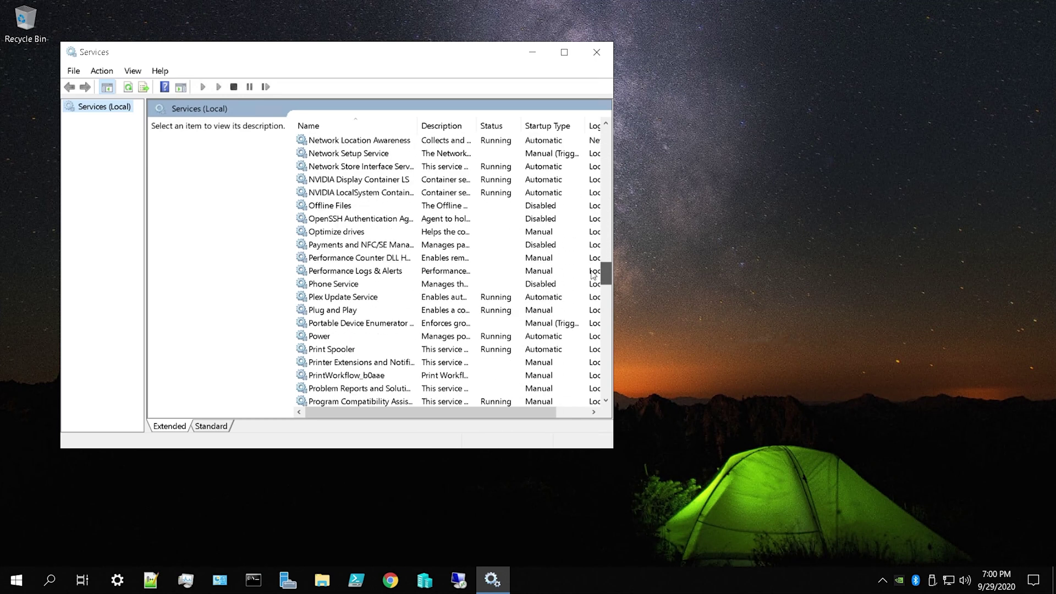
left_click(372, 300)
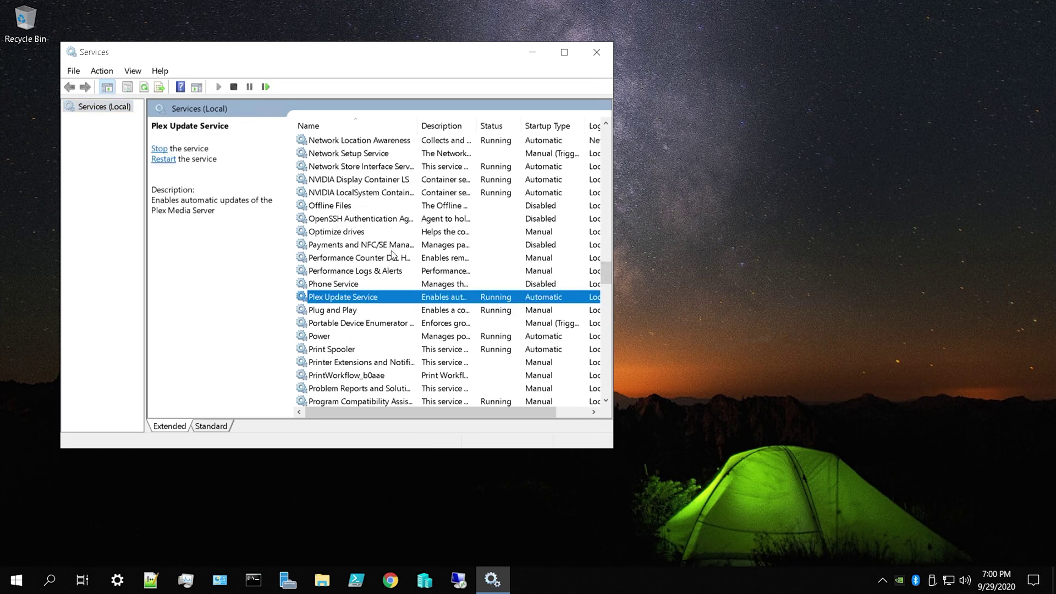
right_click(404, 300)
left_click(435, 323)
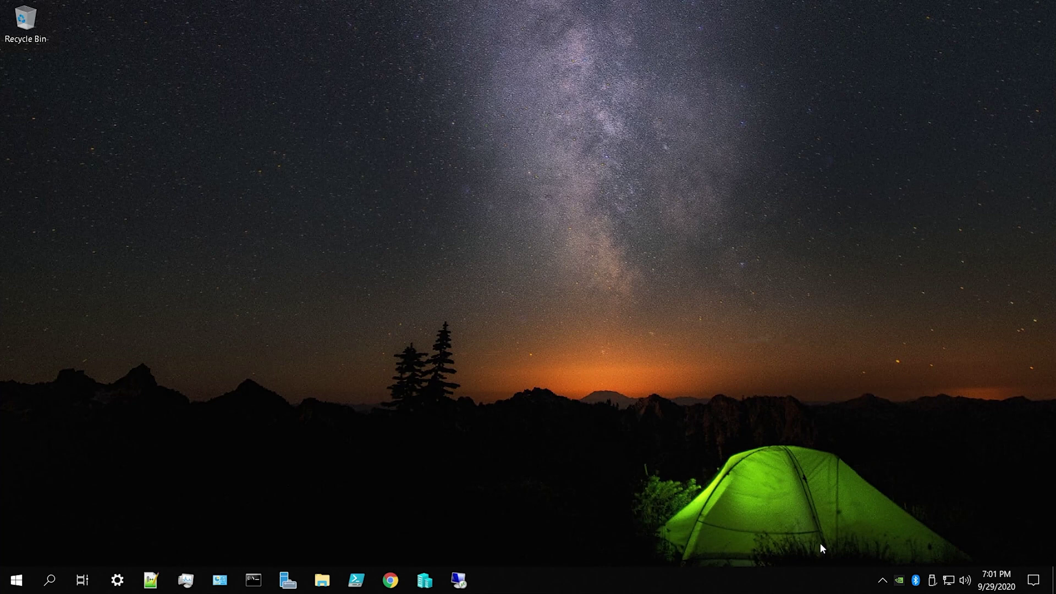
Step: Create a new folder named PlexMeta on the Plex_Data (E:) drive in File Explorer
left_click(324, 582)
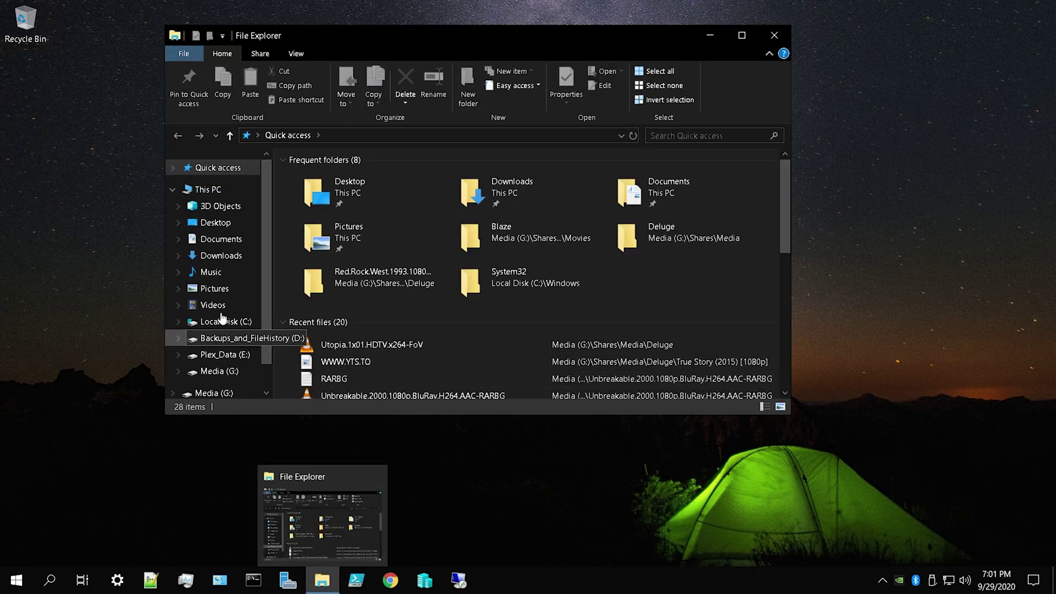
scroll(223, 338, "down", 1)
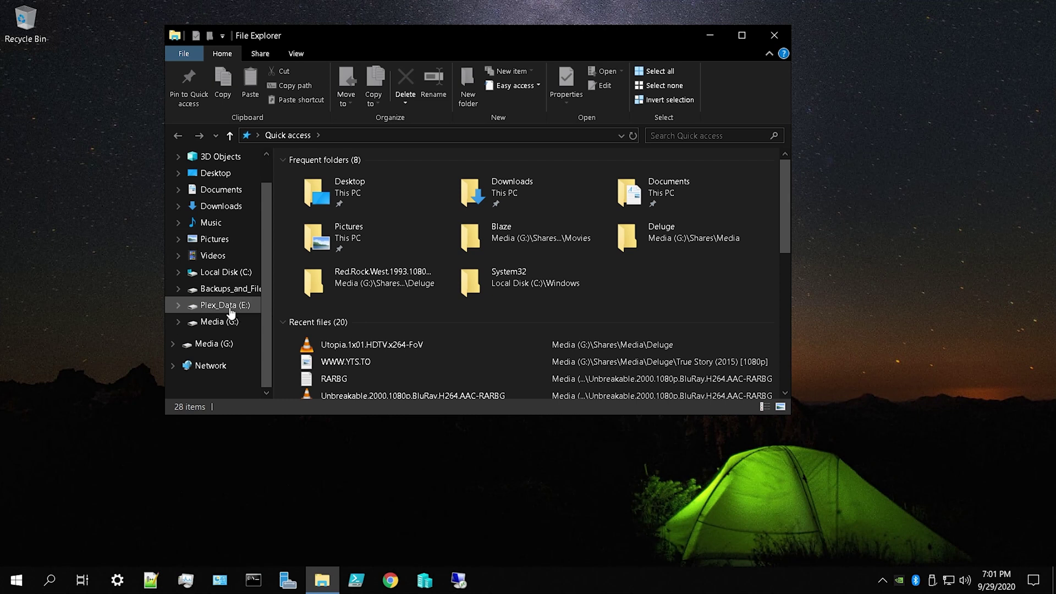
left_click(232, 313)
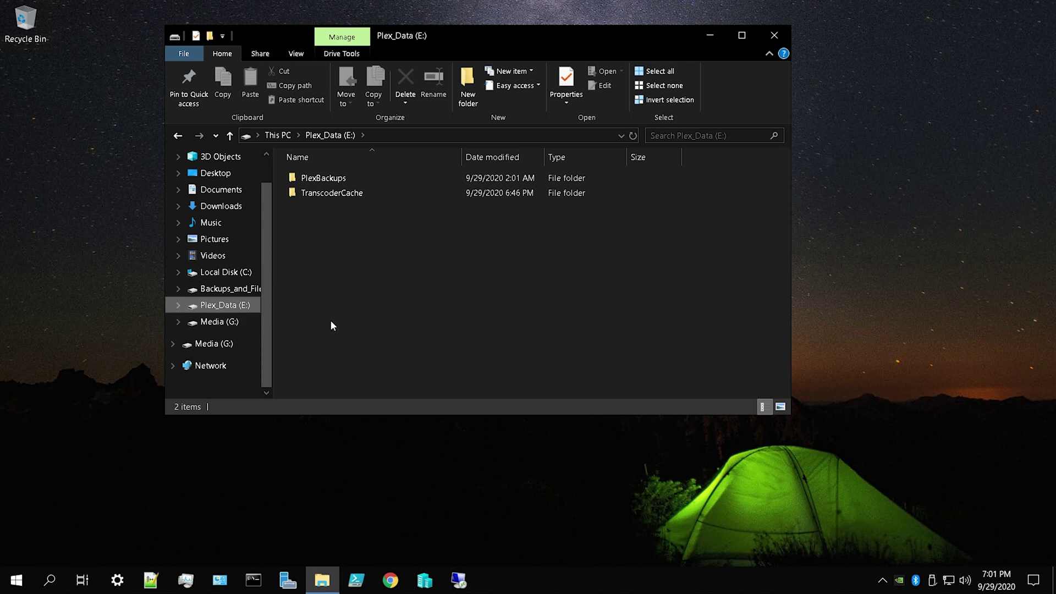
right_click(325, 221)
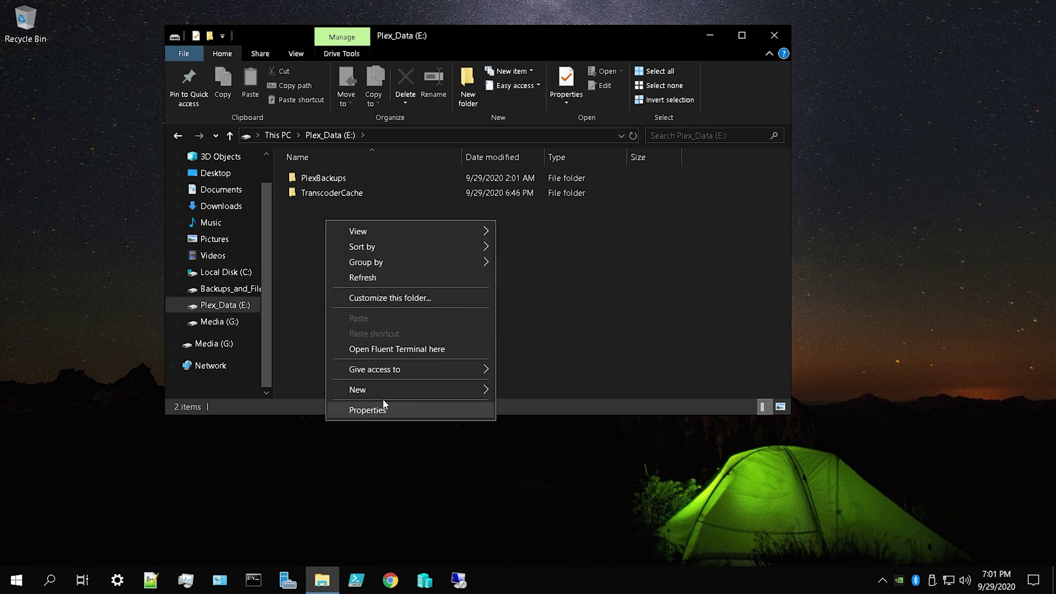
mouse_move(393, 389)
left_click(523, 392)
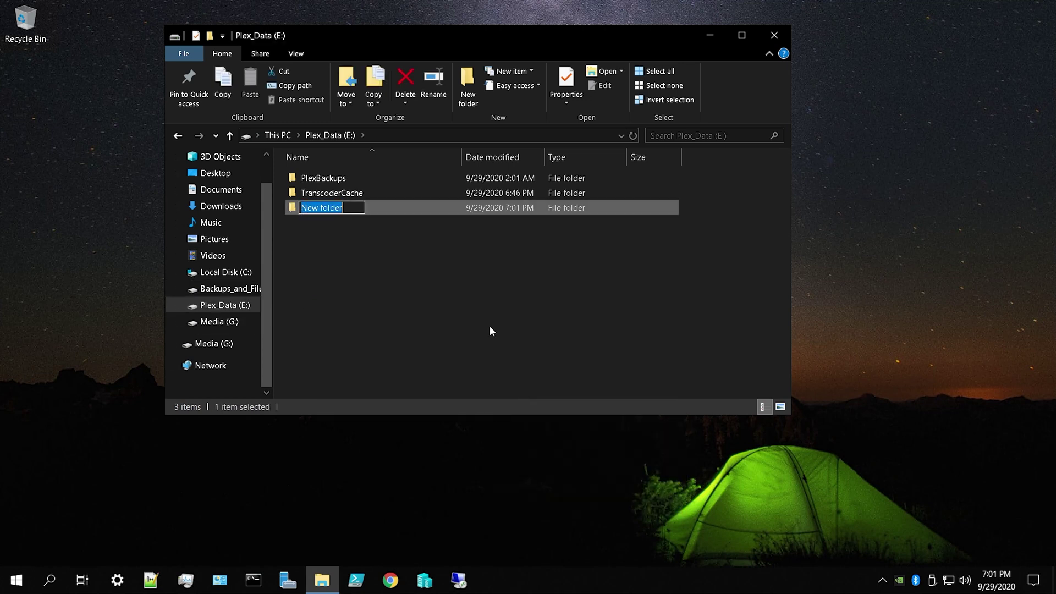
type("Plex")
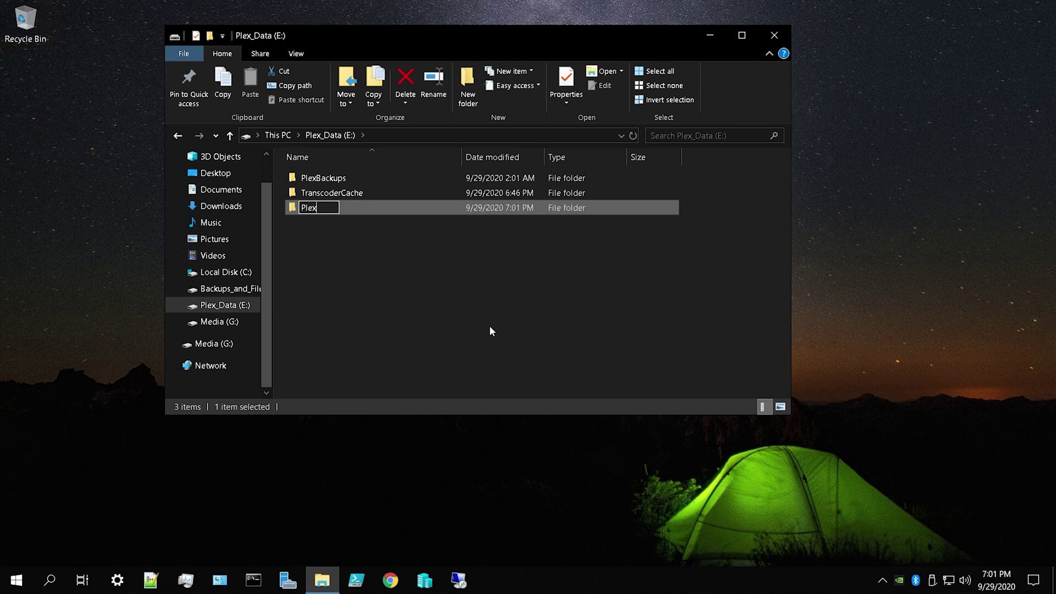
type("Meta")
key("Return")
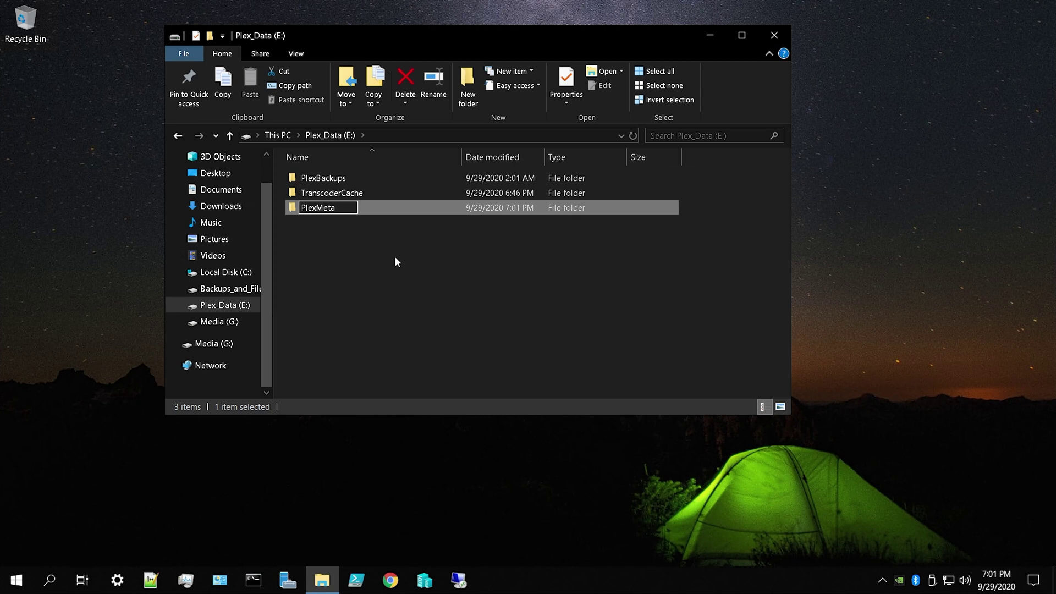
left_click(394, 257)
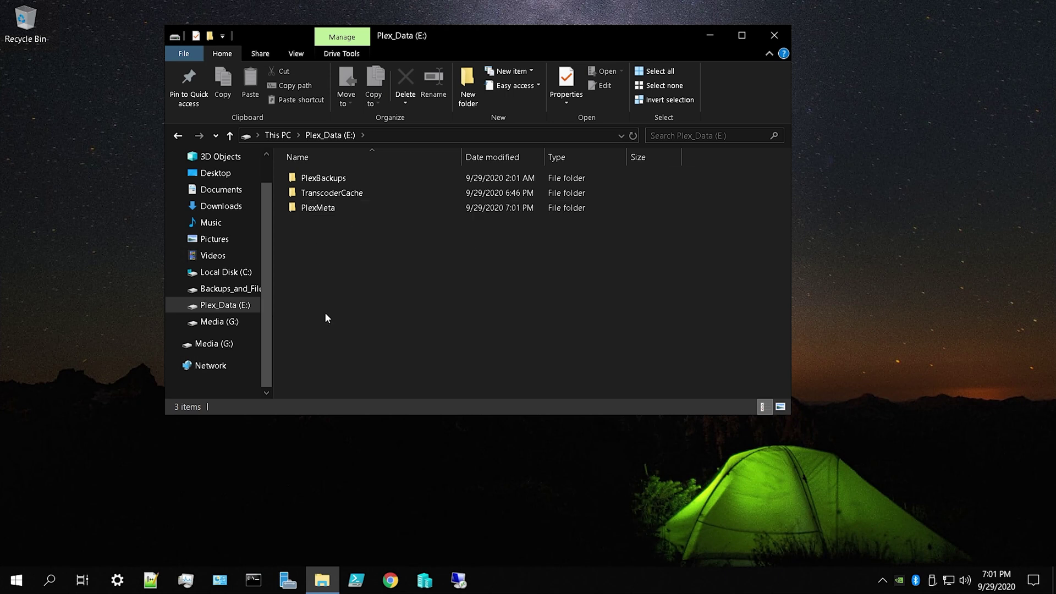
Step: Open a second File Explorer window at C:\Users\Administrator\AppData\Local
right_click(322, 580)
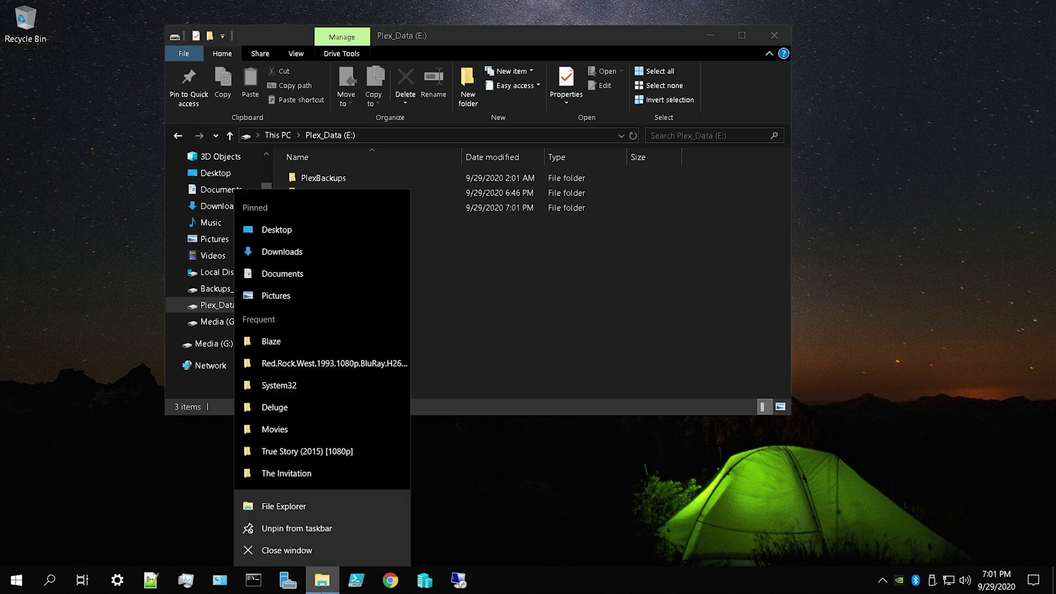
left_click(326, 513)
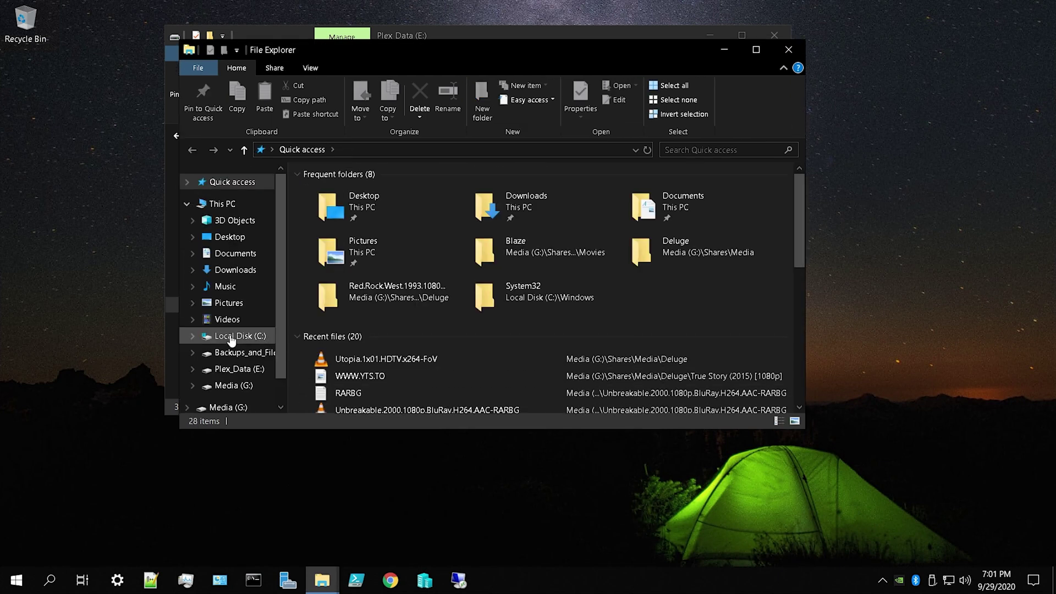
left_click(236, 337)
left_click(331, 283)
double_click(331, 283)
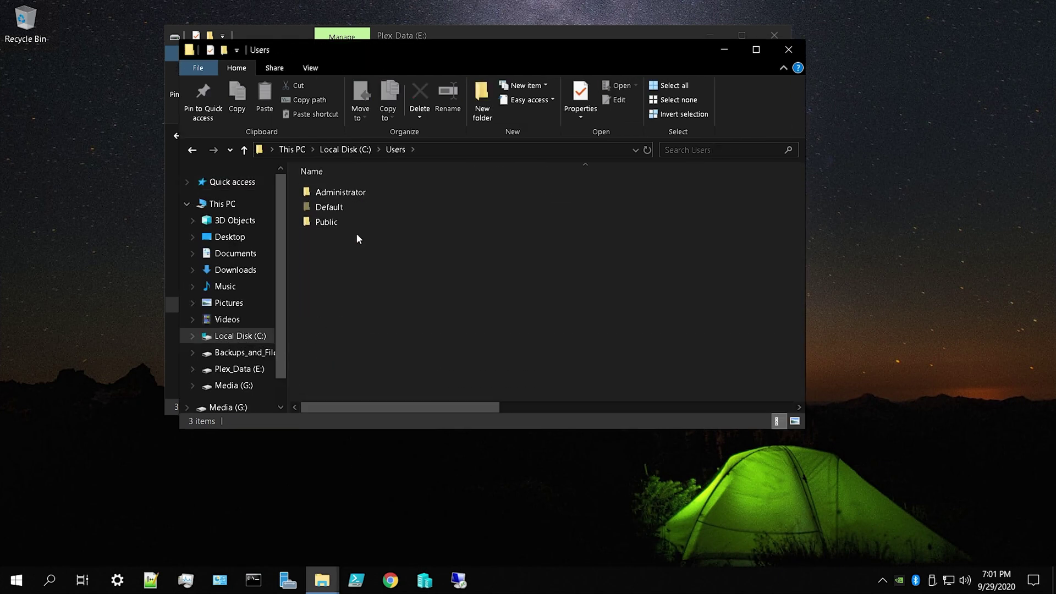
double_click(363, 194)
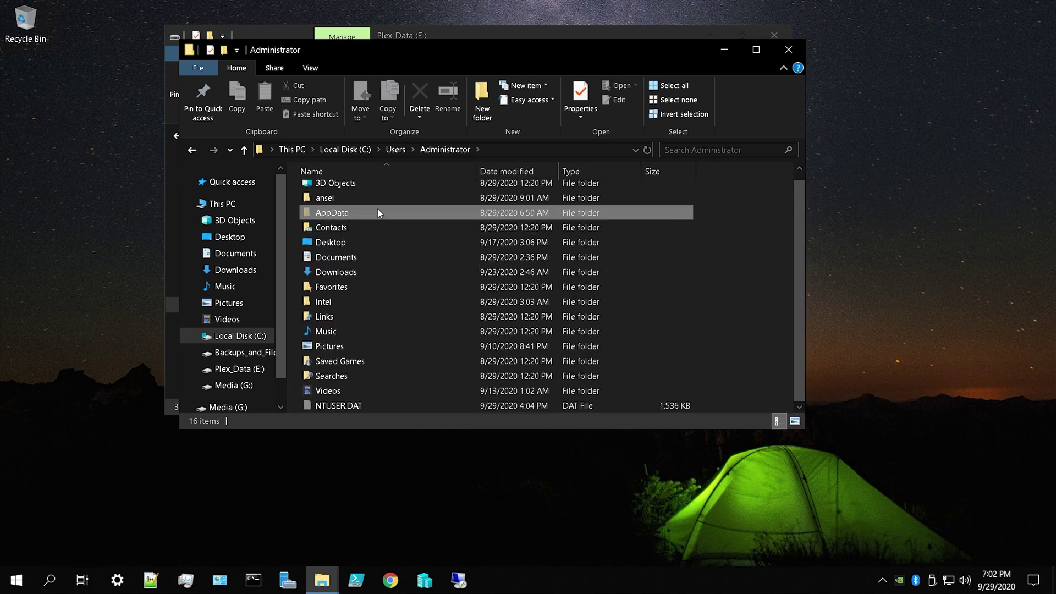
double_click(377, 212)
double_click(381, 193)
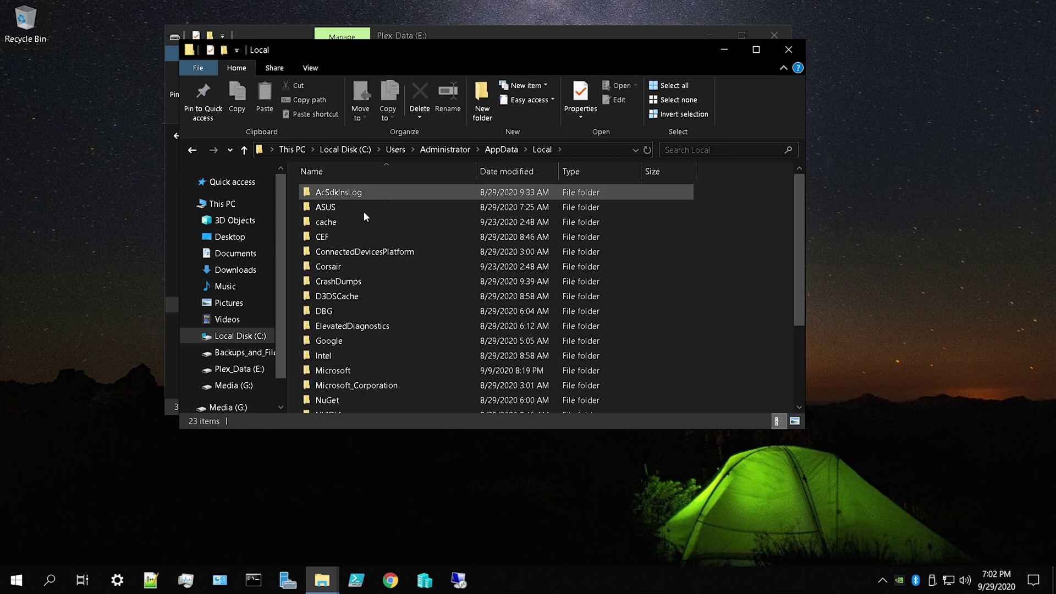
Step: Copy the Plex Media Server folder from AppData\Local into E:\PlexMeta
scroll(352, 286, "down", 3)
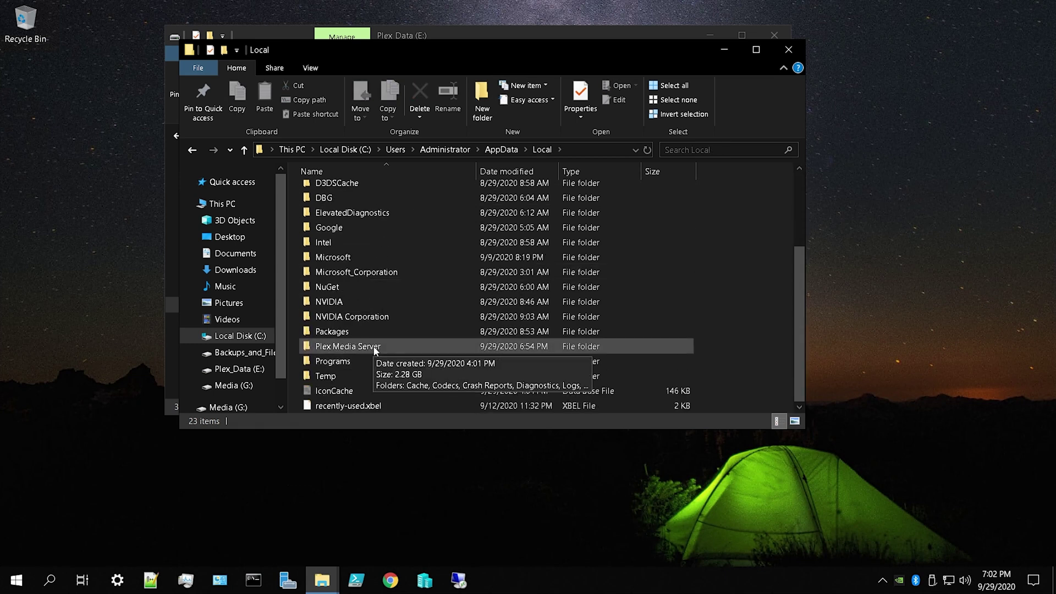
right_click(379, 348)
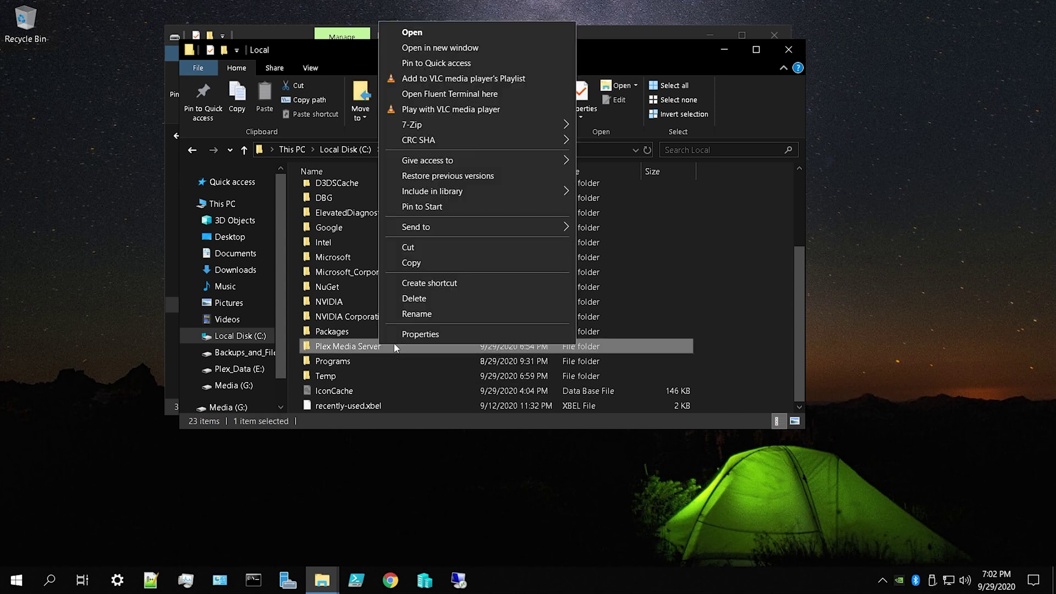
left_click(422, 263)
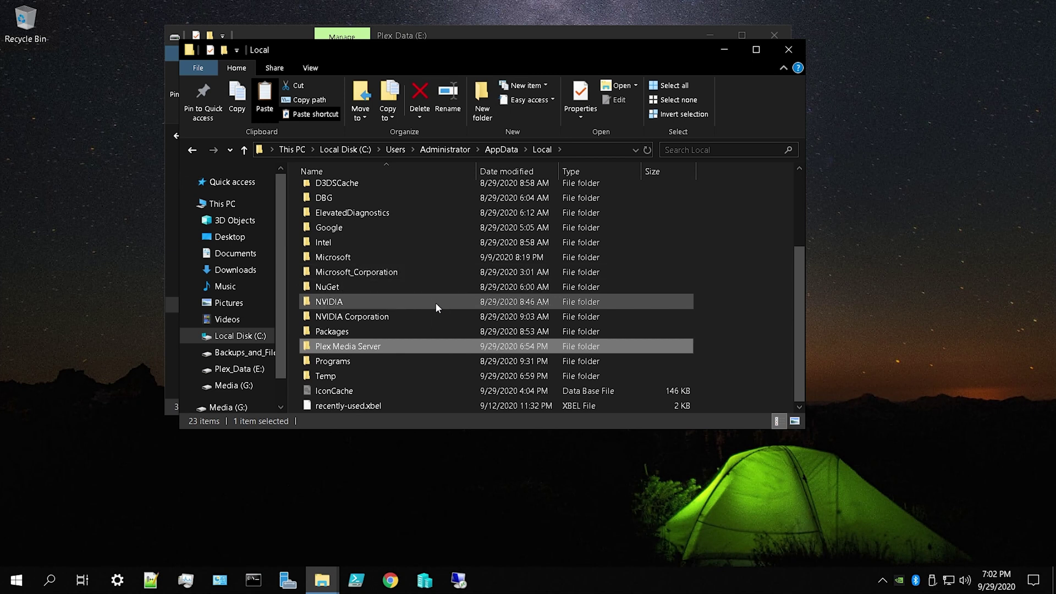
mouse_move(440, 296)
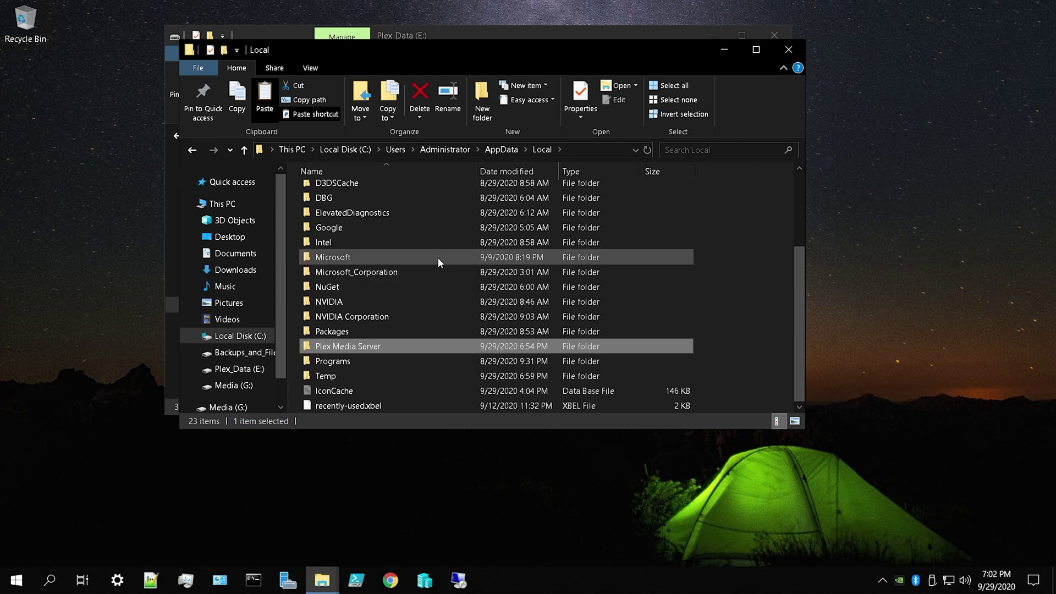
mouse_move(436, 257)
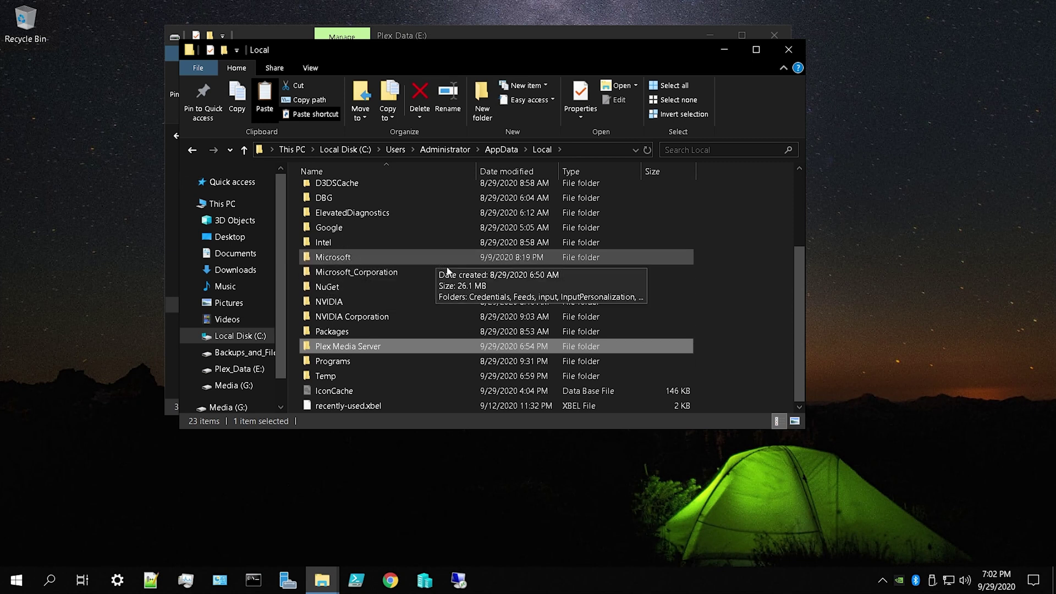
mouse_move(434, 324)
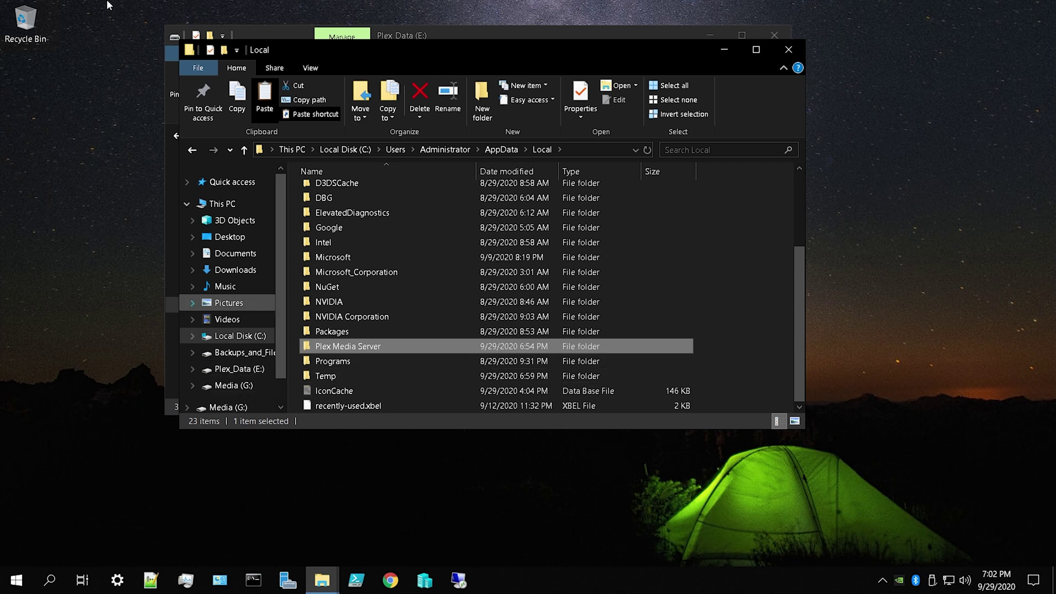
left_click(283, 32)
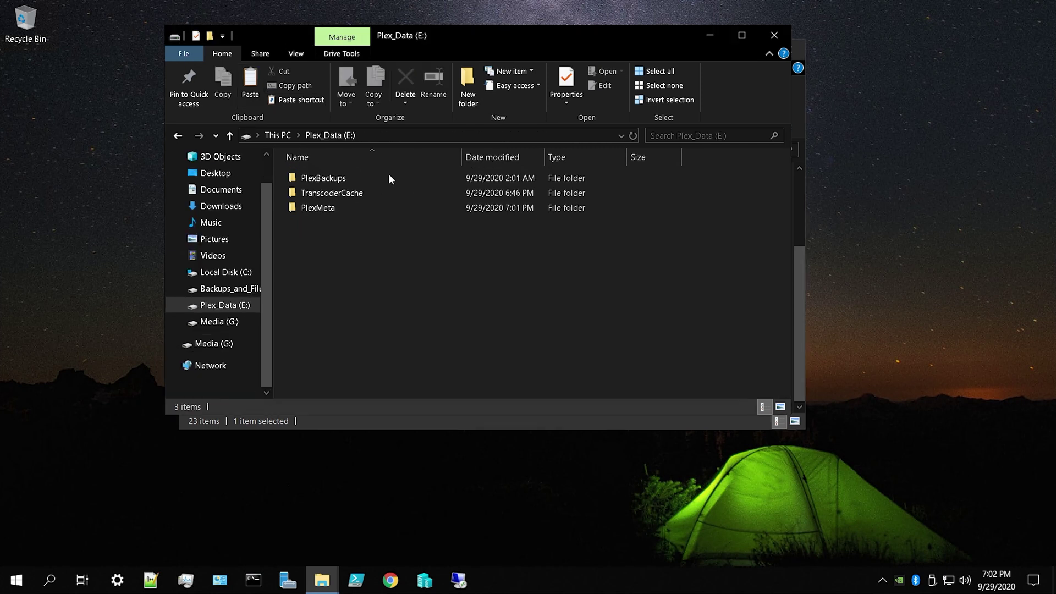
double_click(337, 207)
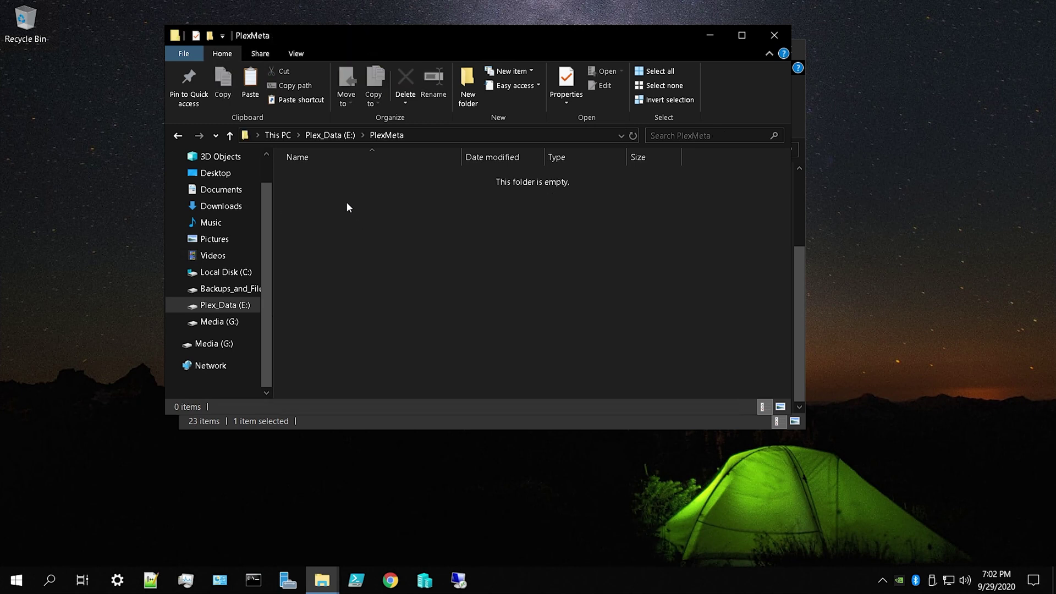
right_click(347, 203)
left_click(411, 302)
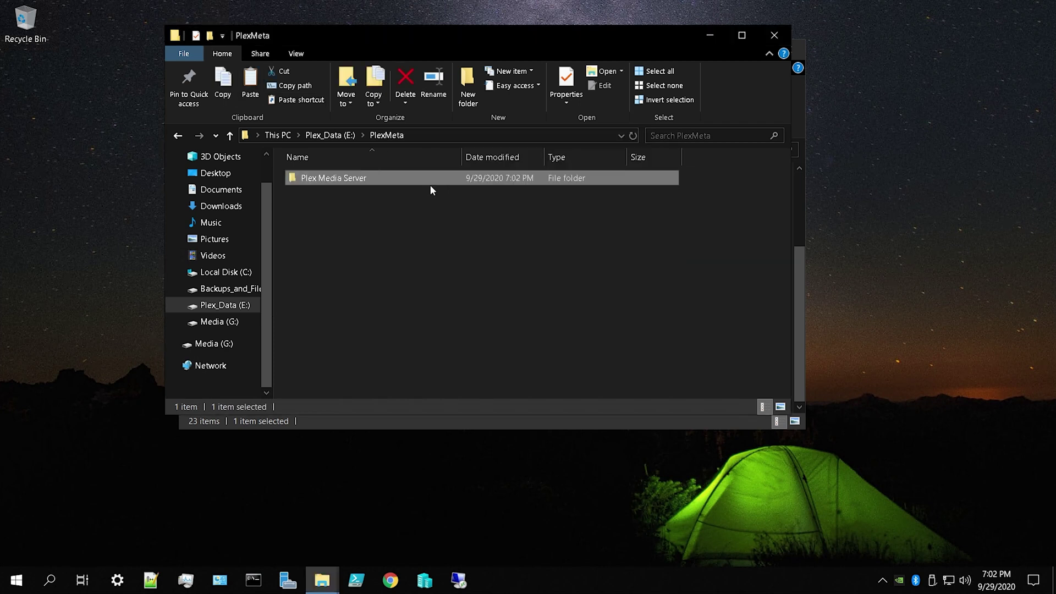
left_click(432, 204)
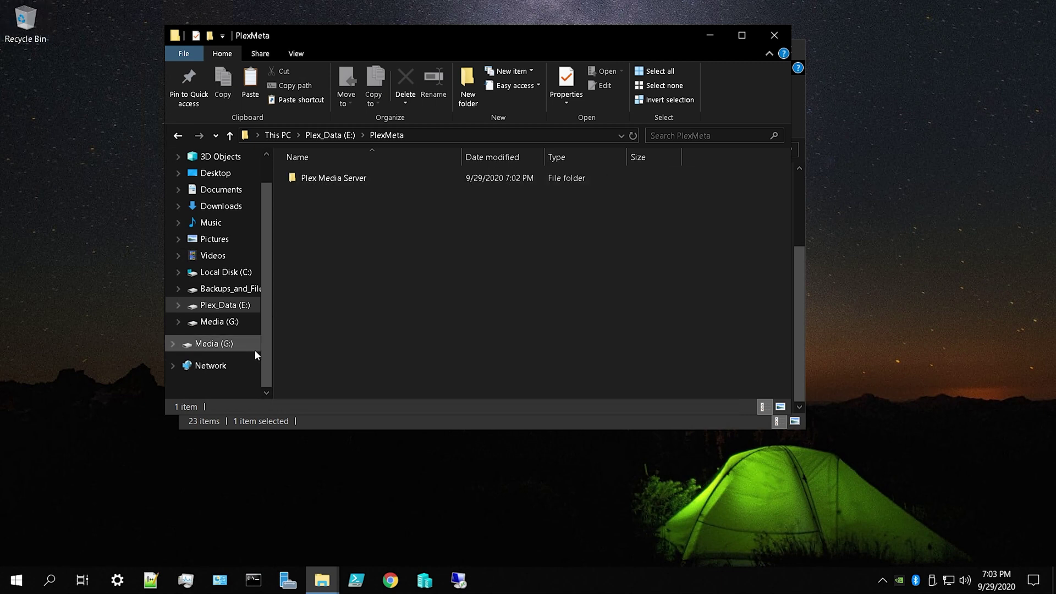
Step: Close both File Explorer windows and open the Registry Editor
left_click(774, 37)
left_click(793, 45)
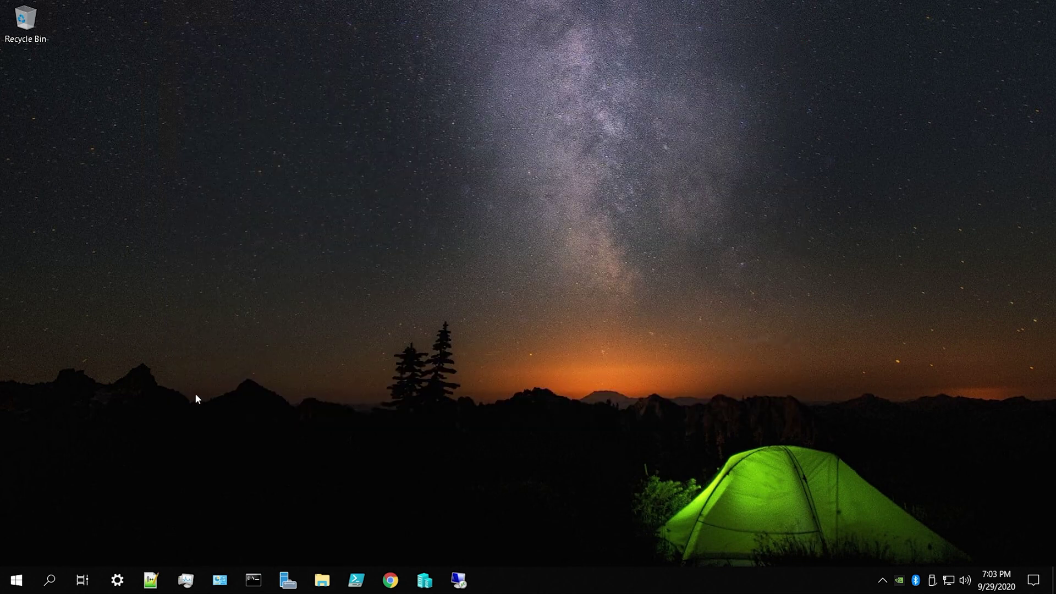
key("super")
type("r")
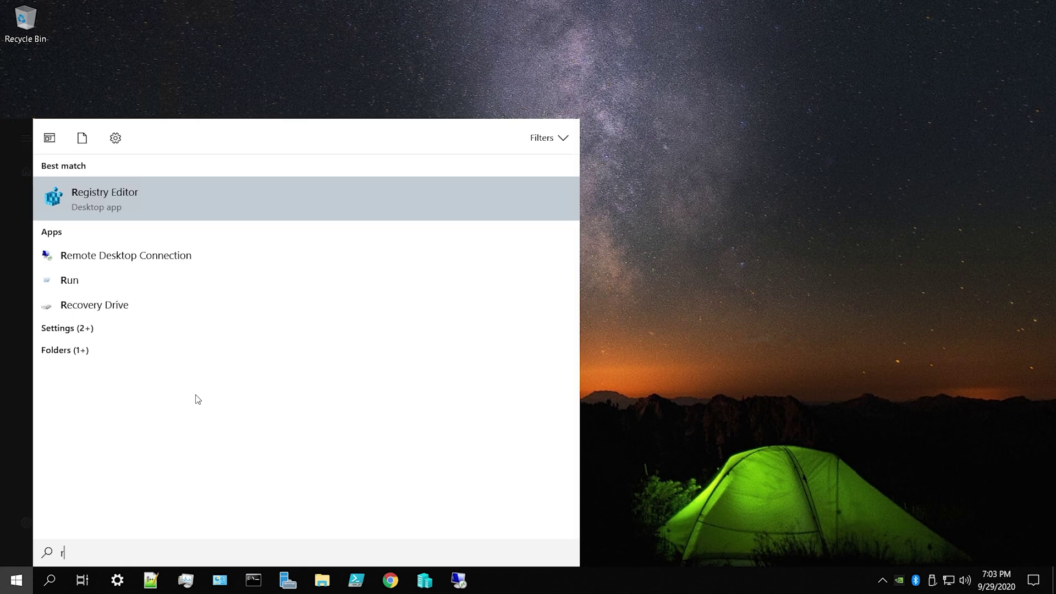
type("ege")
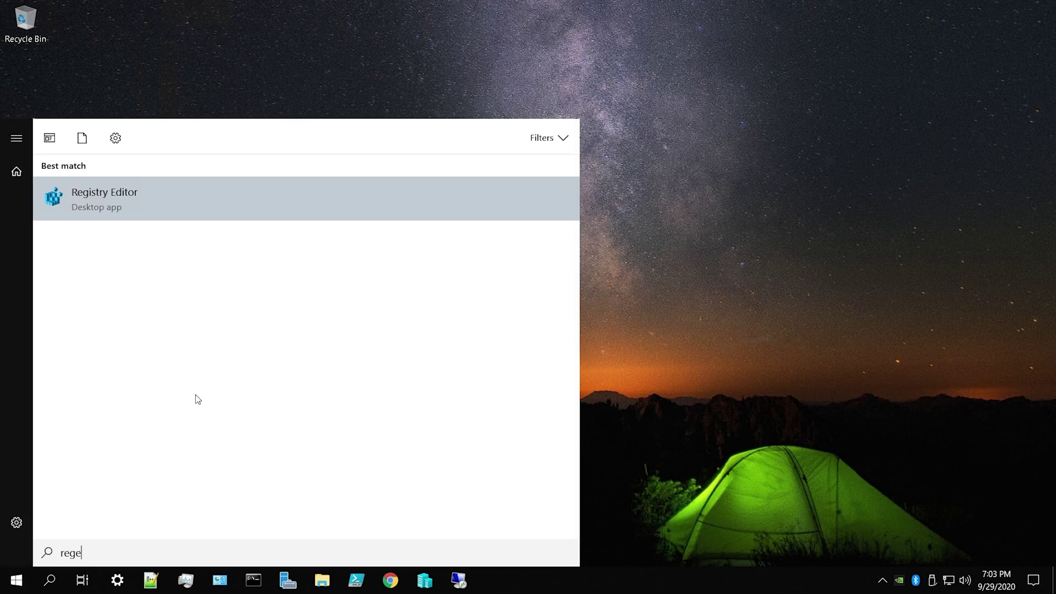
key("Return")
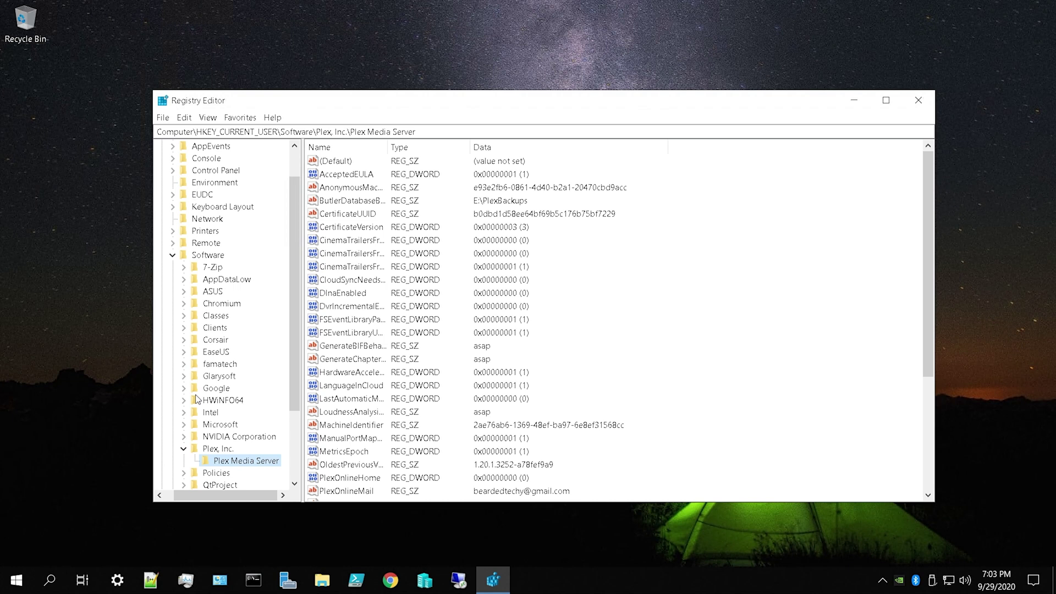
Step: Collapse the registry tree and navigate again to HKEY_CURRENT_USER\Software\Plex, Inc.\Plex Media Server
left_click(173, 255)
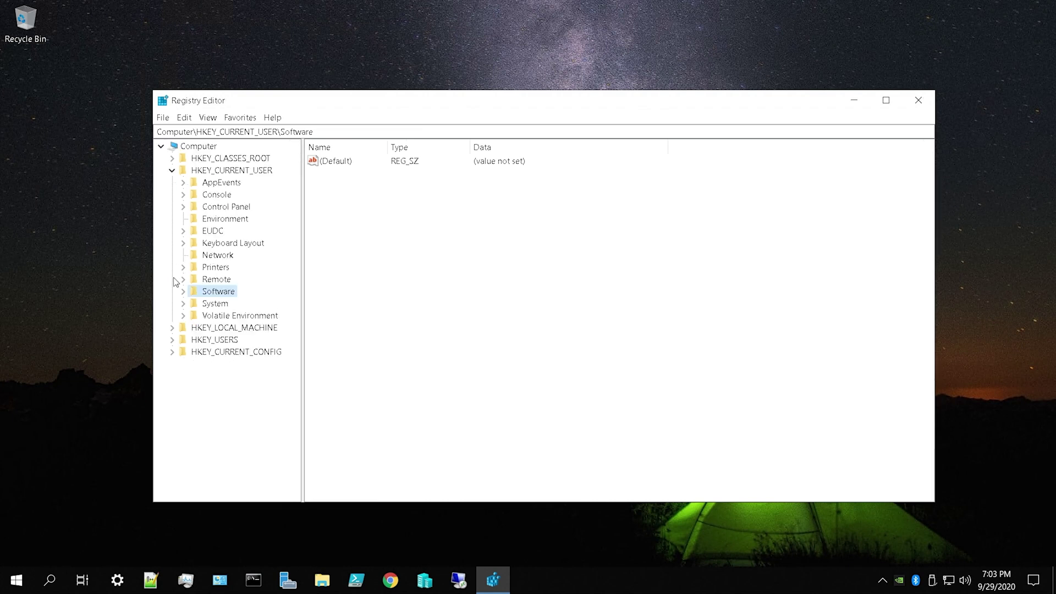
left_click(172, 171)
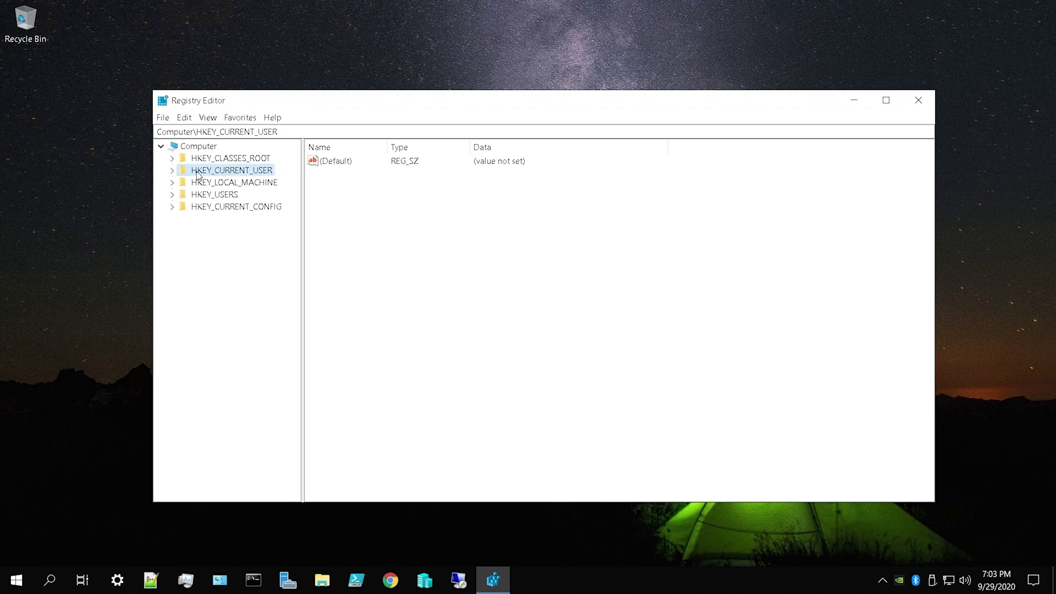
left_click(173, 171)
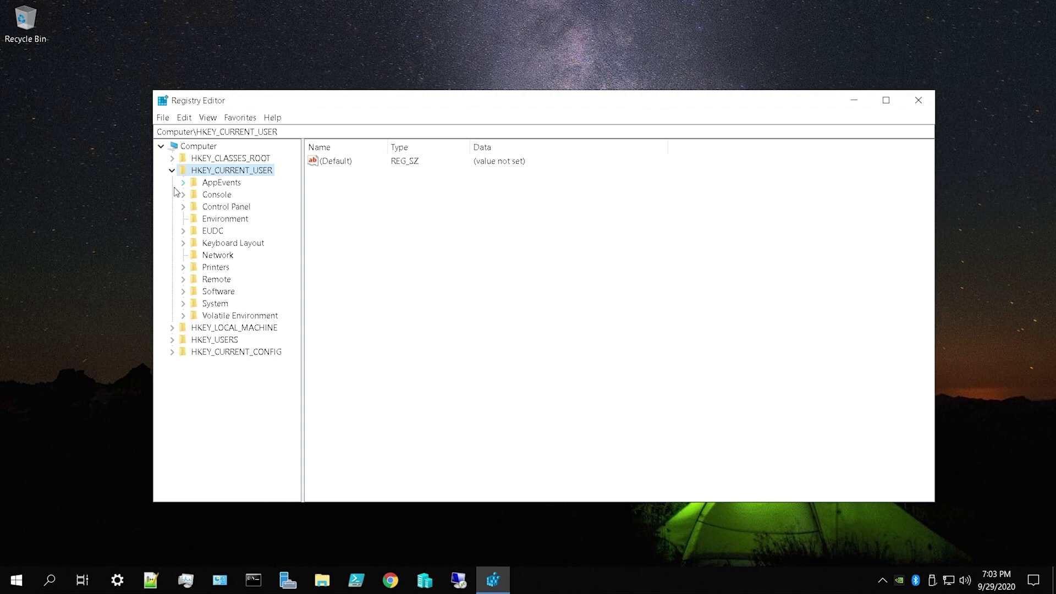
left_click(183, 303)
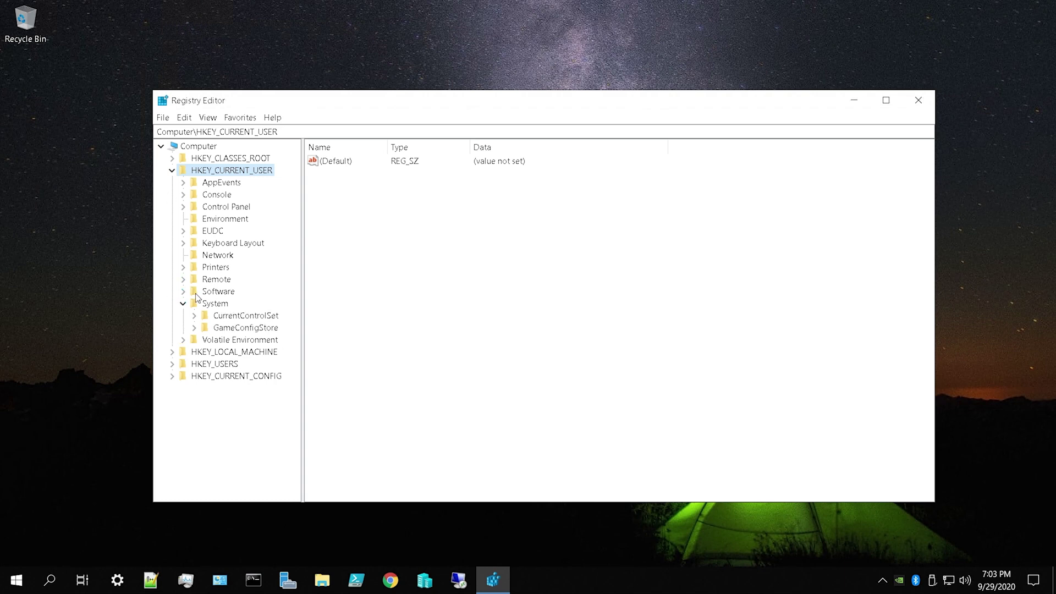
left_click(183, 304)
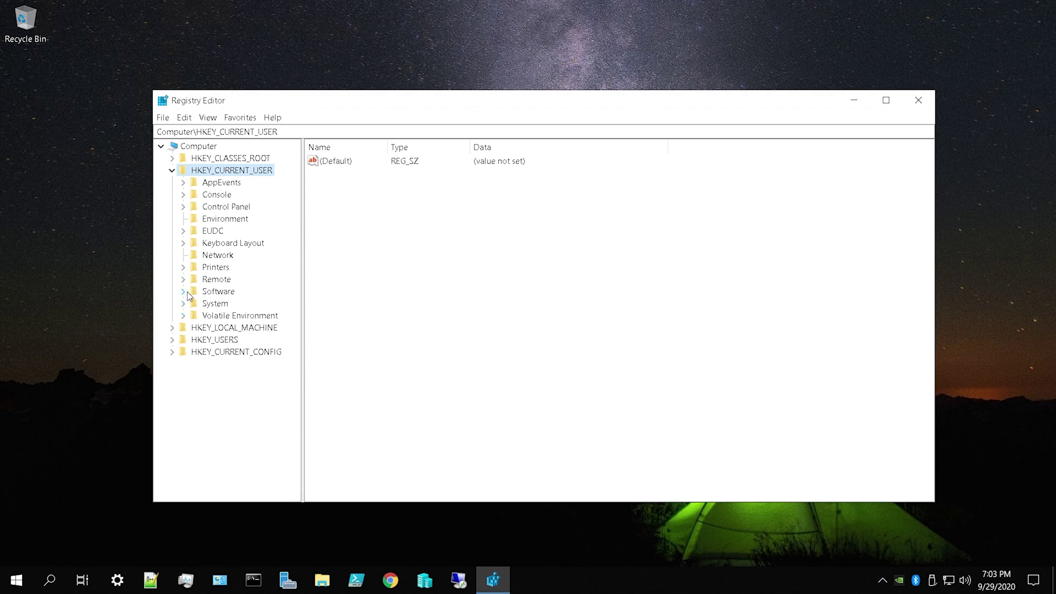
left_click(183, 292)
scroll(201, 299, "down", 1)
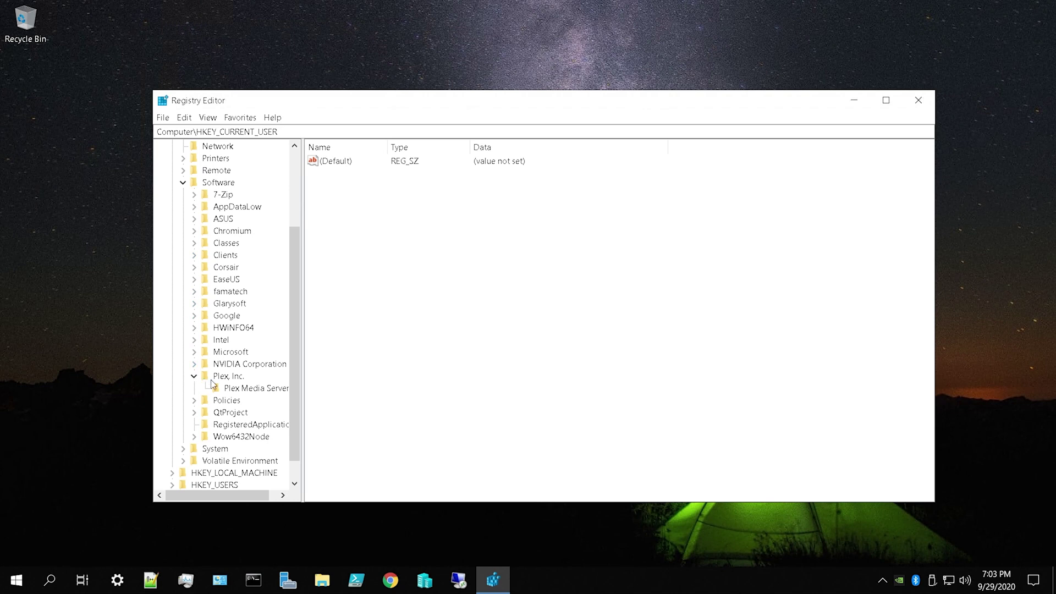
left_click(204, 378)
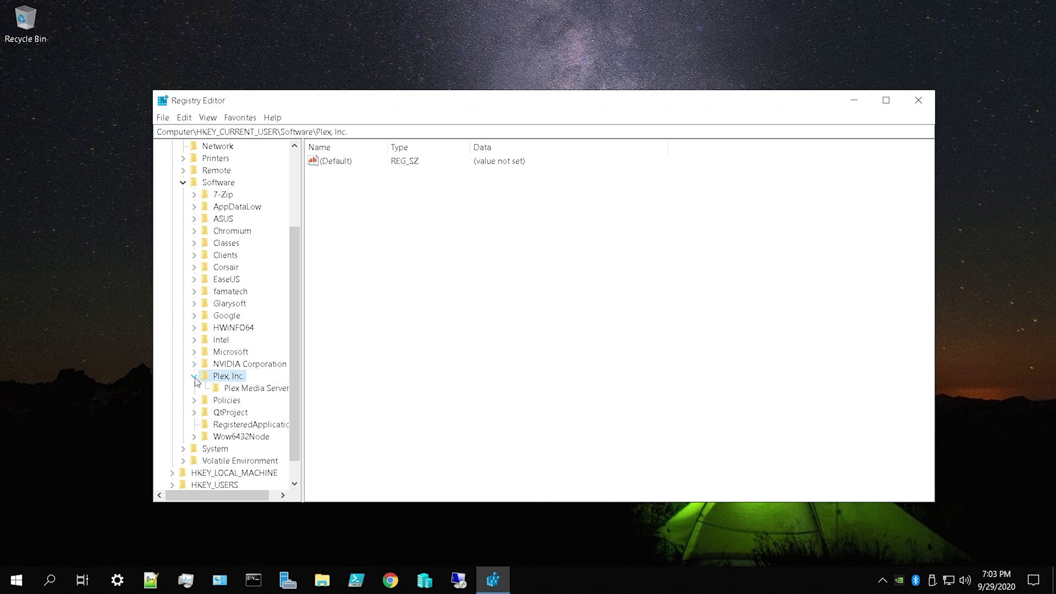
left_click(242, 388)
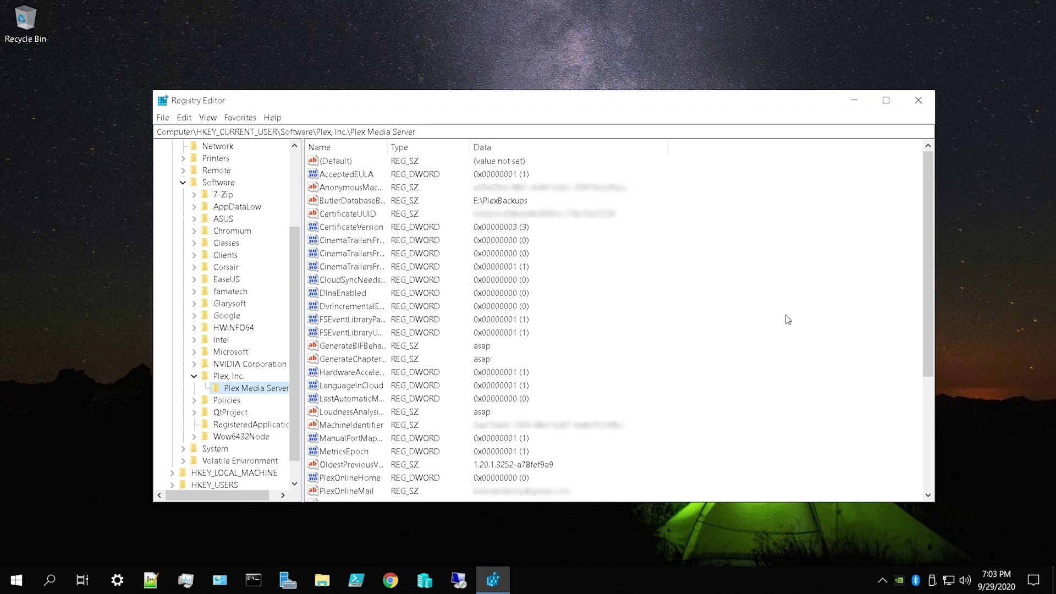
Step: Create a string value named LocalAppDataPath in the Plex Media Server key and open it for editing
right_click(575, 253)
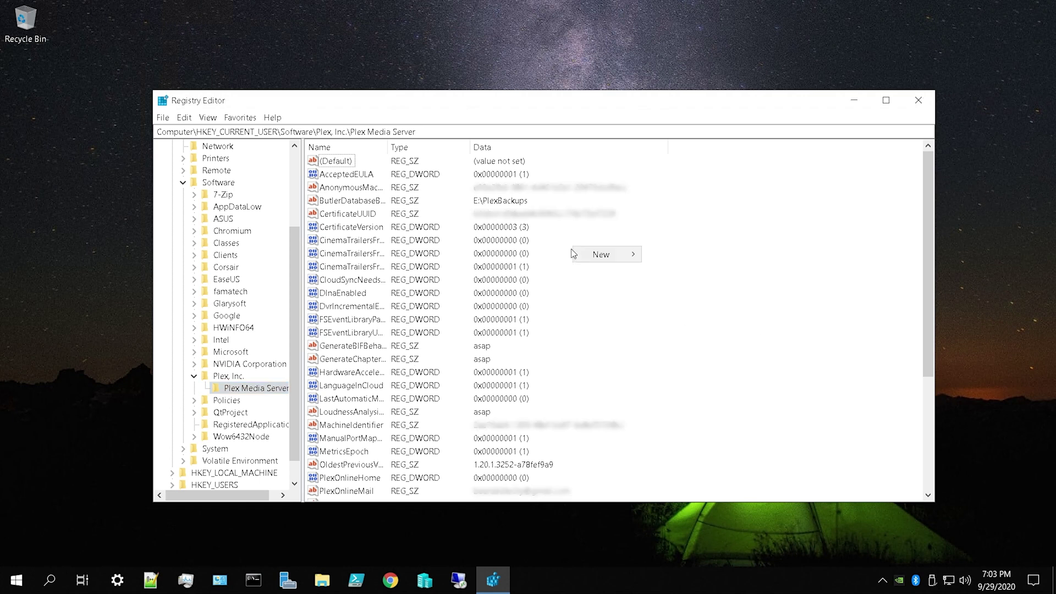
mouse_move(603, 252)
left_click(682, 271)
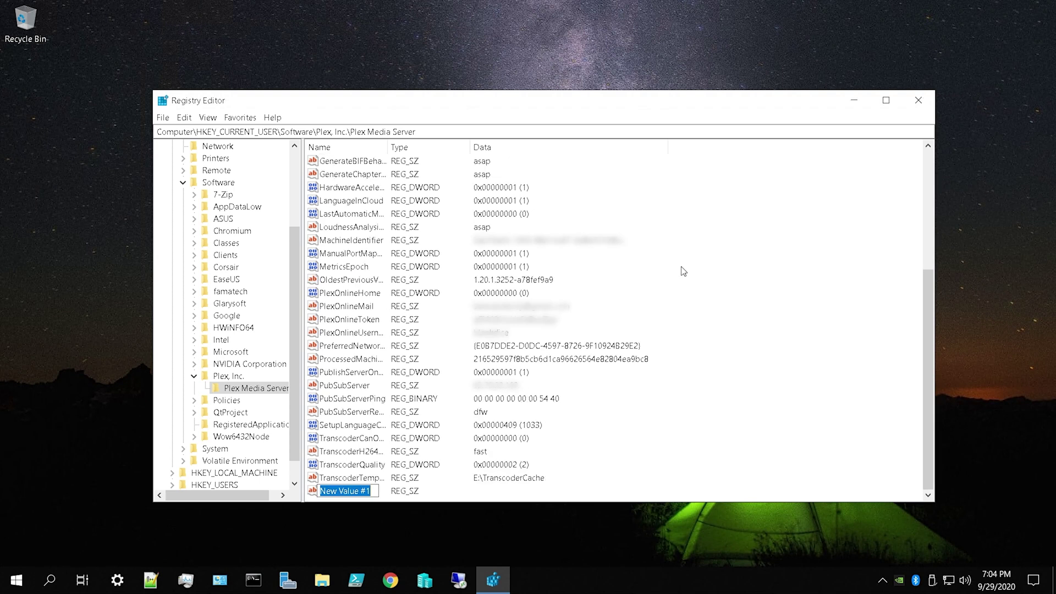
right_click(361, 490)
left_click(385, 541)
type("LocalAppDataPath")
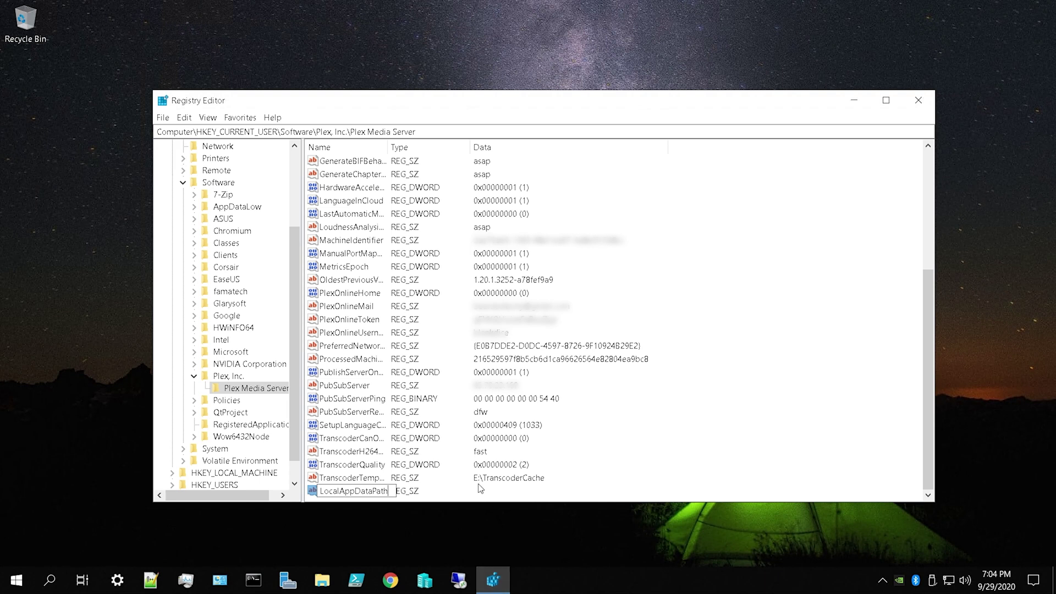
key("Return")
right_click(367, 496)
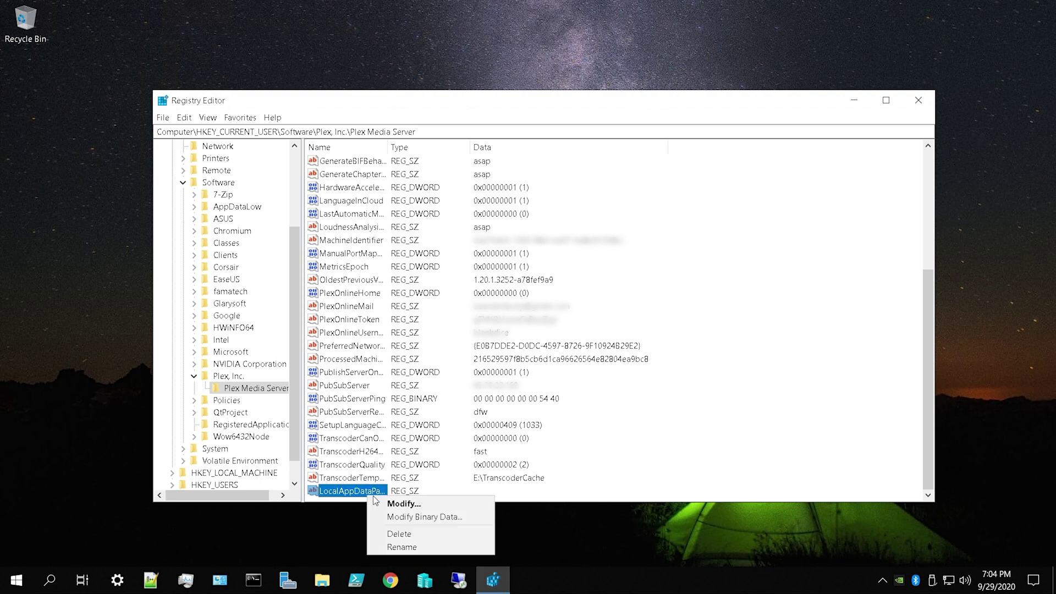
left_click(388, 504)
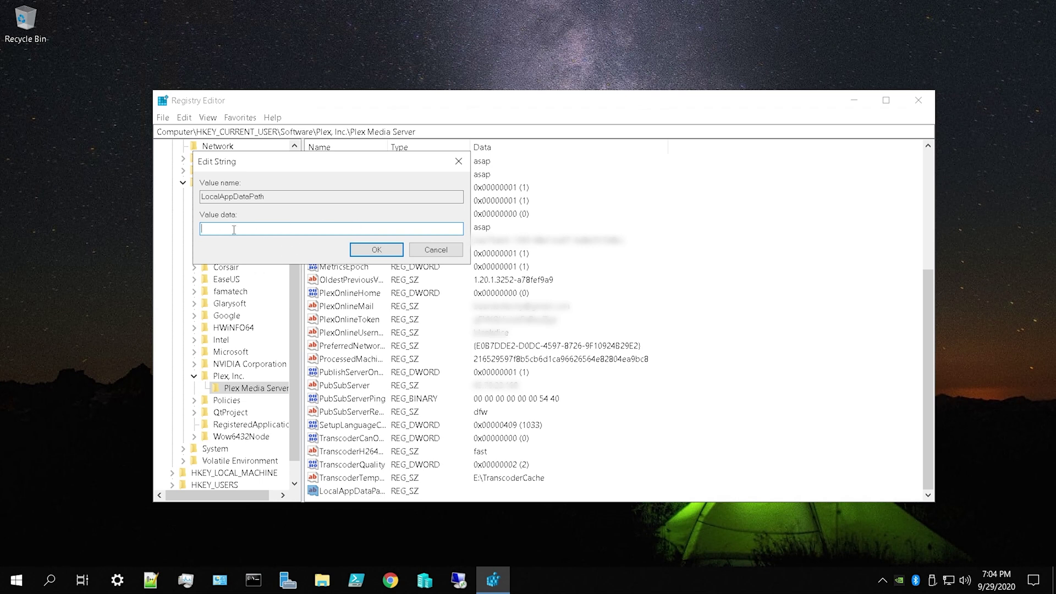
Step: Switch to File Explorer, open the PlexMeta folder on the Plex_Data (E:) drive and display its full path
left_click(323, 580)
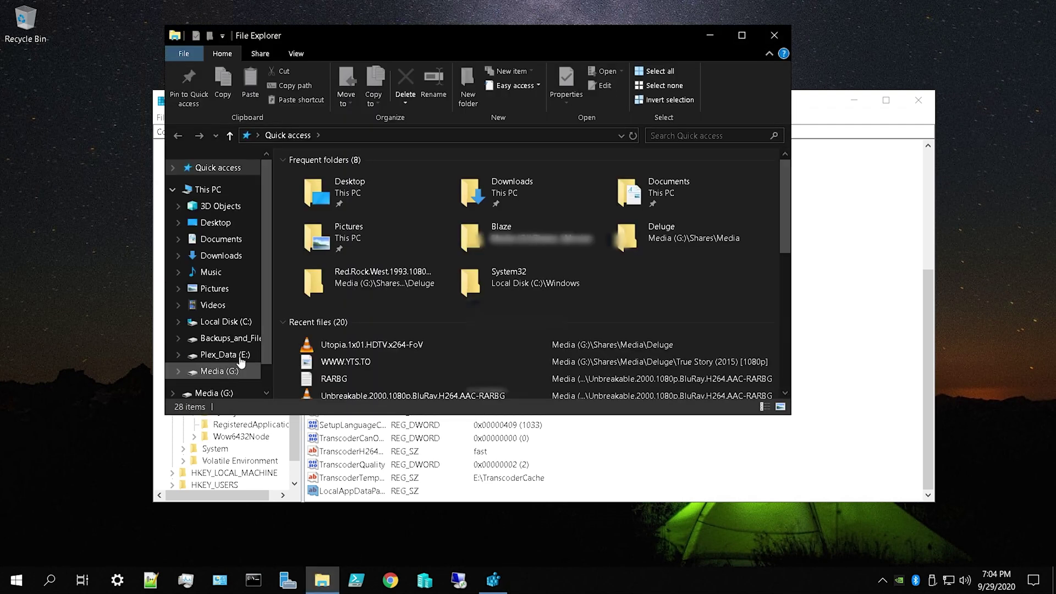
left_click(224, 355)
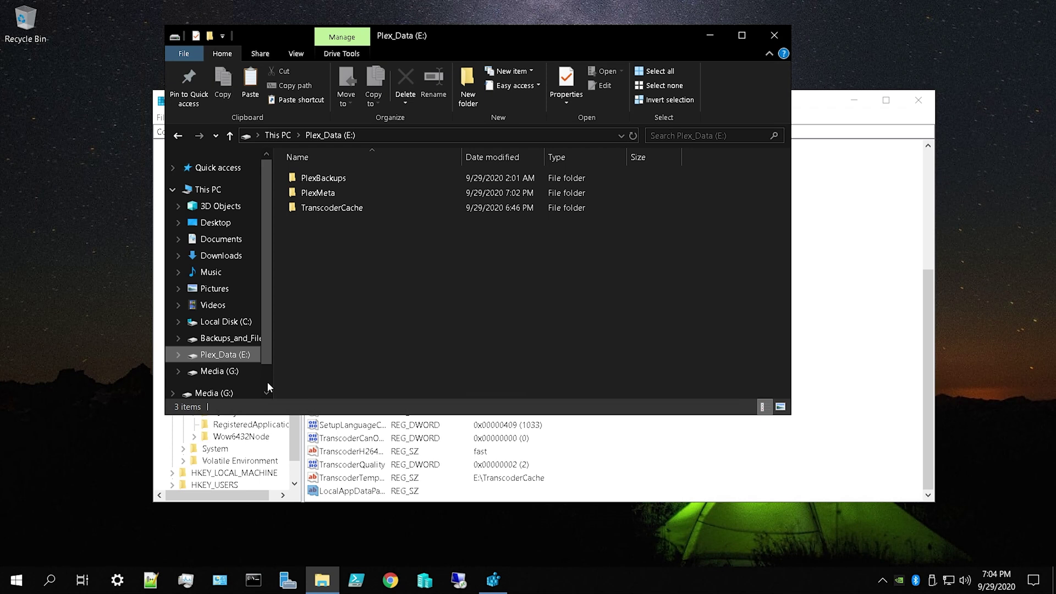
double_click(336, 194)
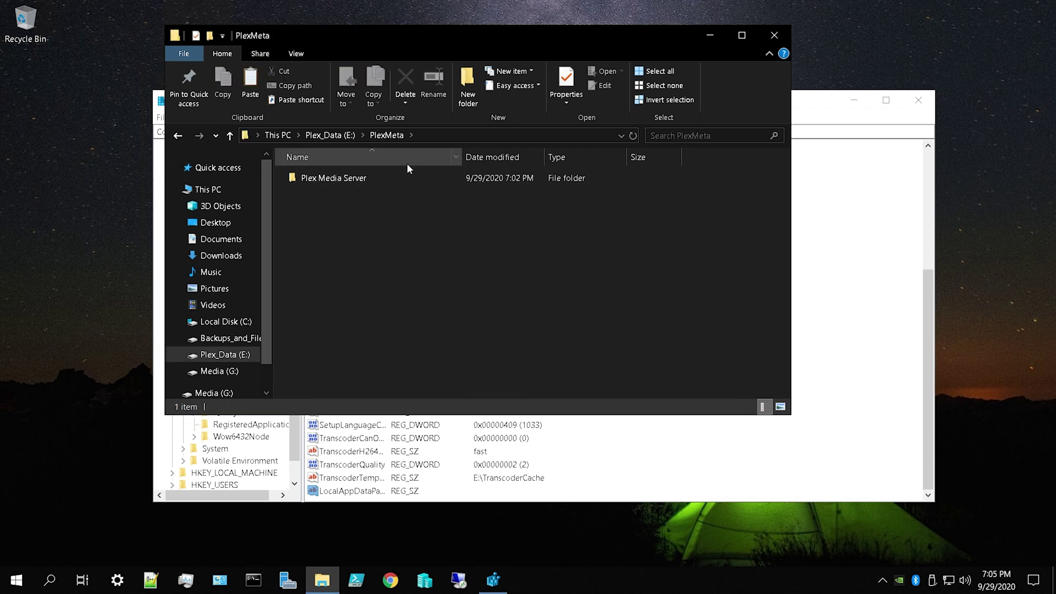
left_click(434, 137)
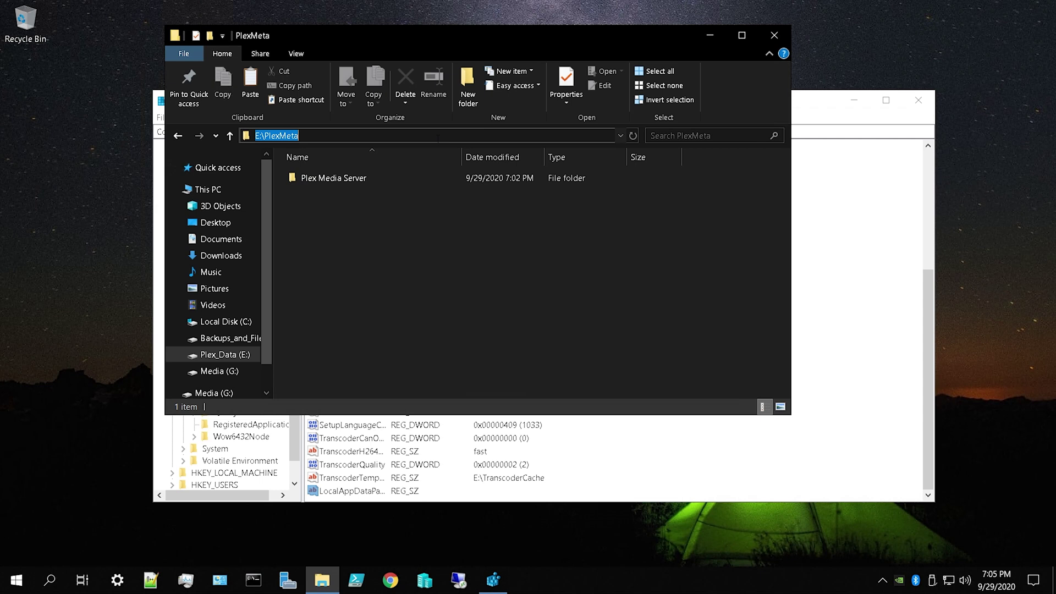
Step: Check the full path of the Plex Media Server subfolder, then return to the PlexMeta folder
double_click(345, 177)
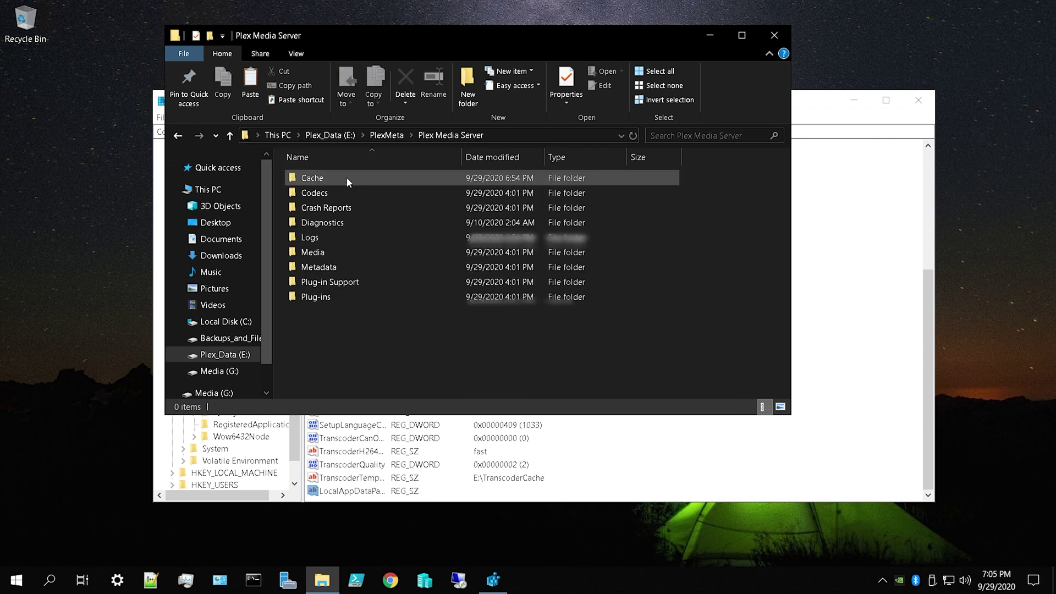
left_click(527, 137)
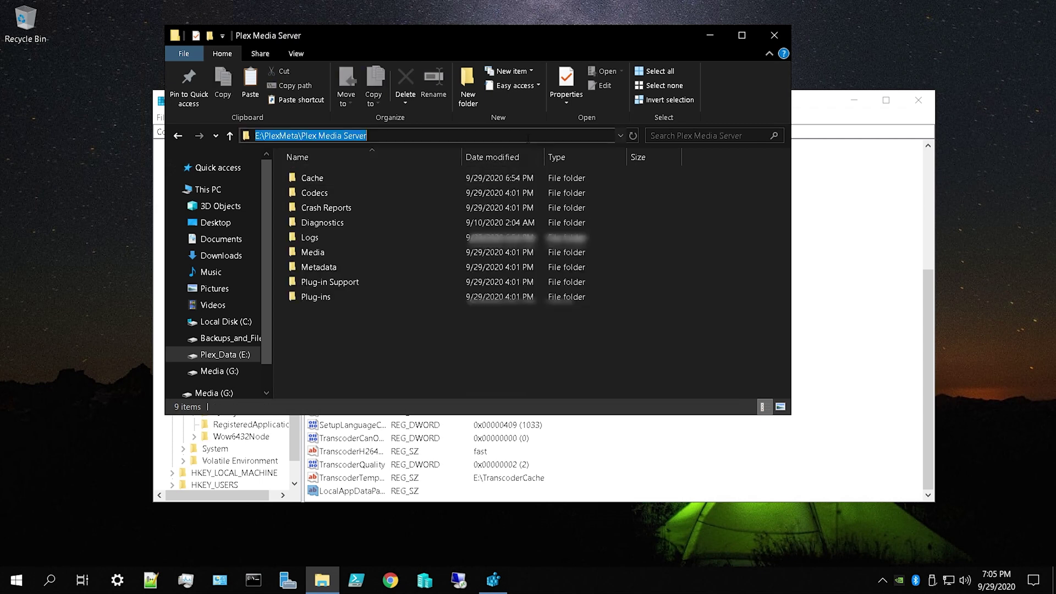
left_click(180, 137)
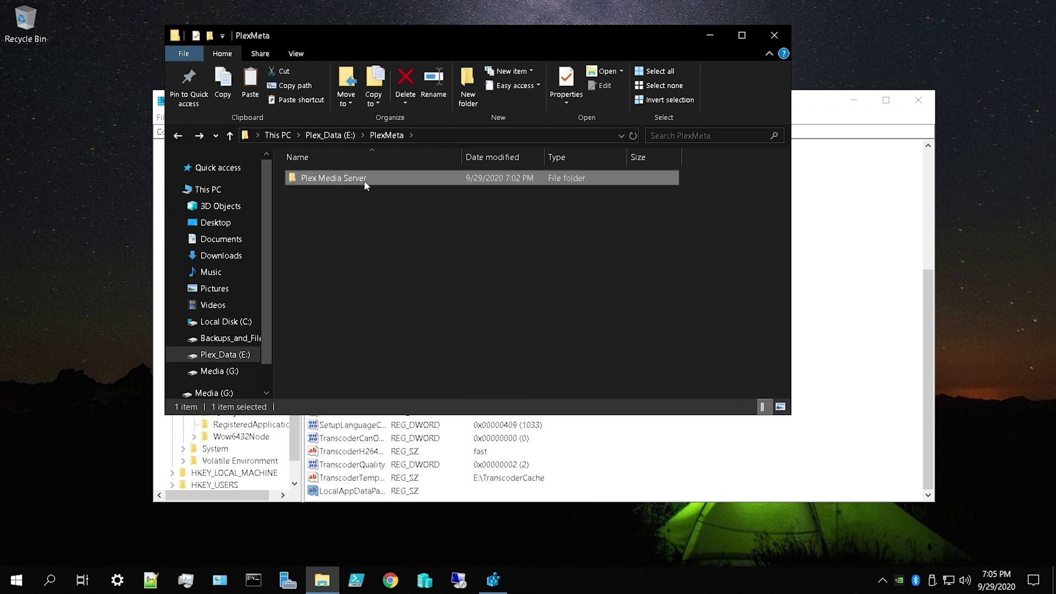
left_click(399, 227)
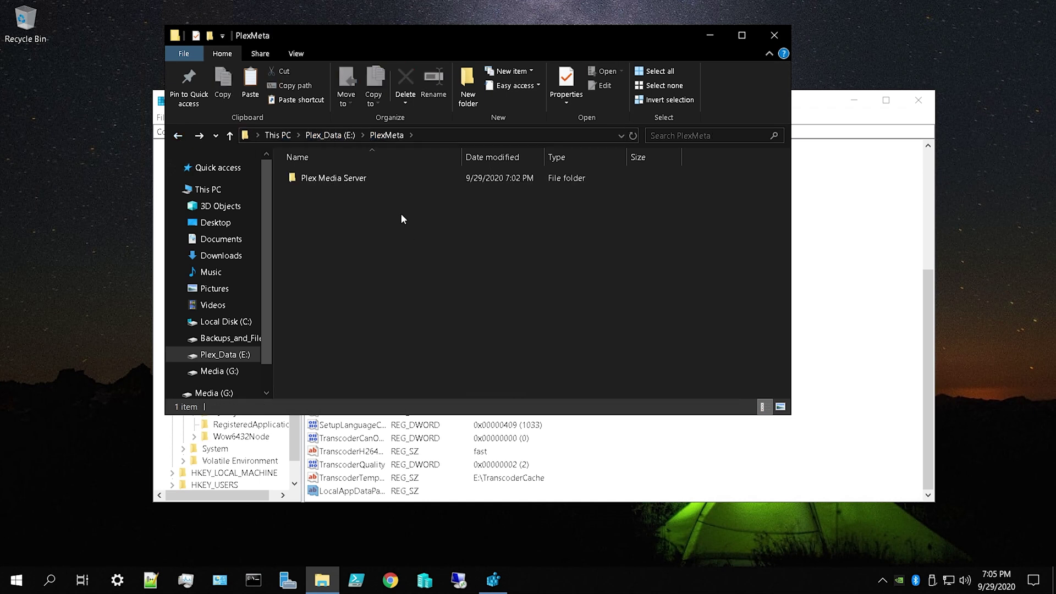
Step: Copy the PlexMeta folder's path and set the LocalAppDataPath value data in the Registry Editor to E:\PlexMeta\
left_click(435, 135)
right_click(435, 134)
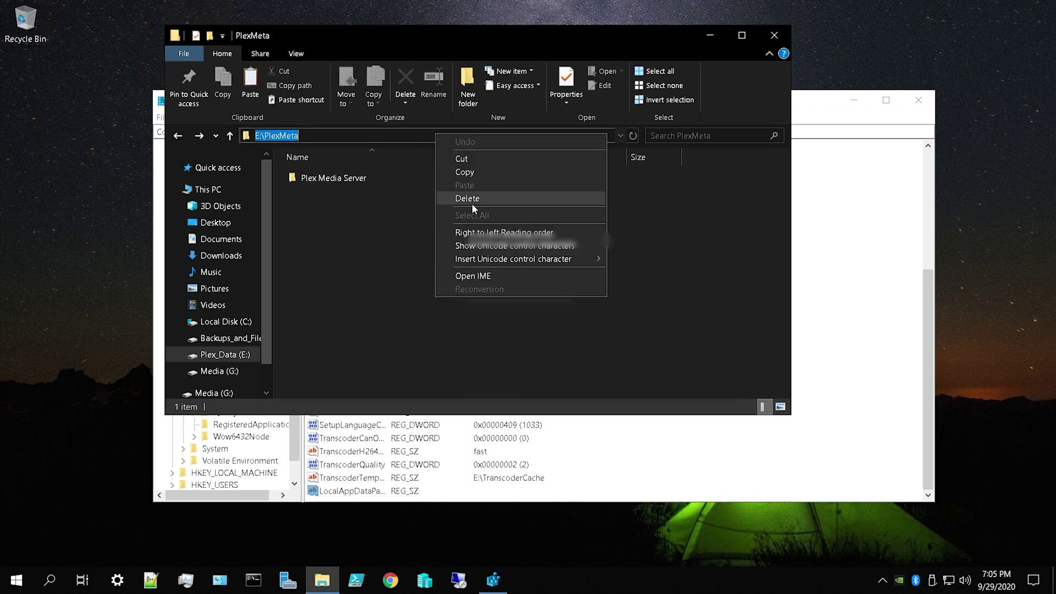
left_click(475, 173)
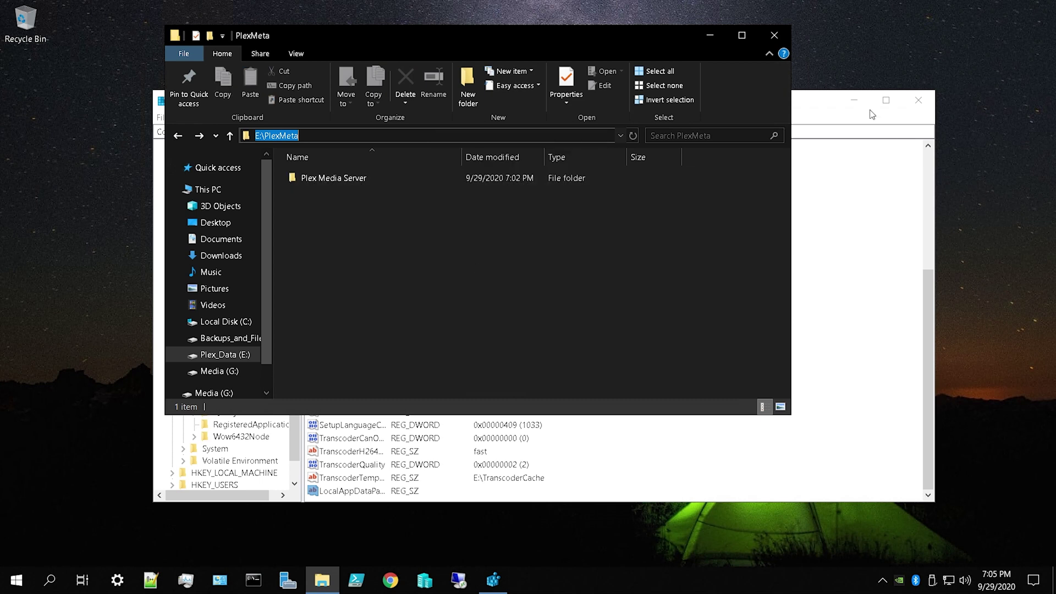
left_click(825, 105)
right_click(301, 229)
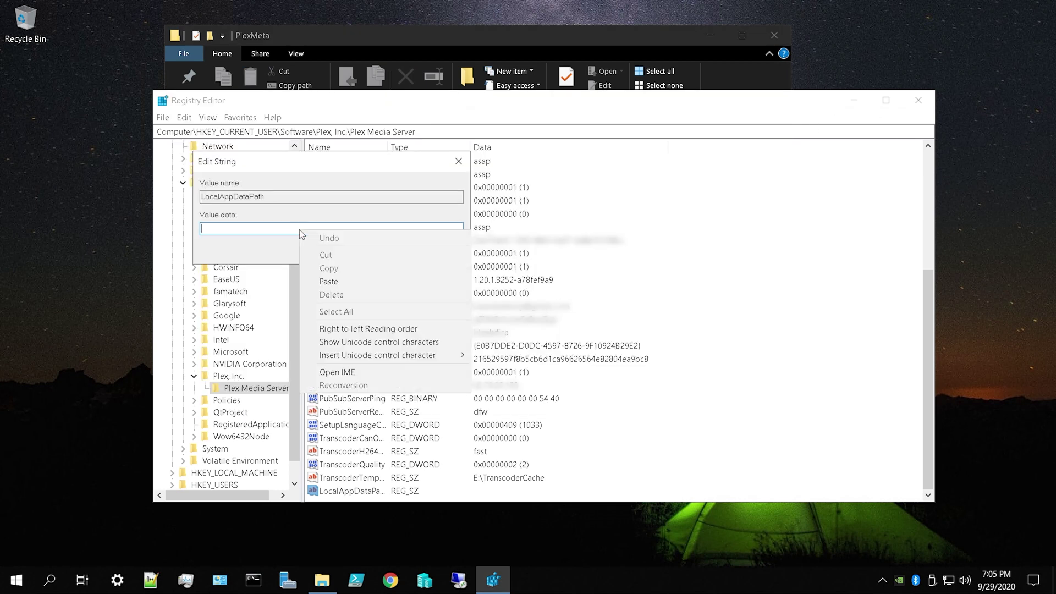
left_click(329, 282)
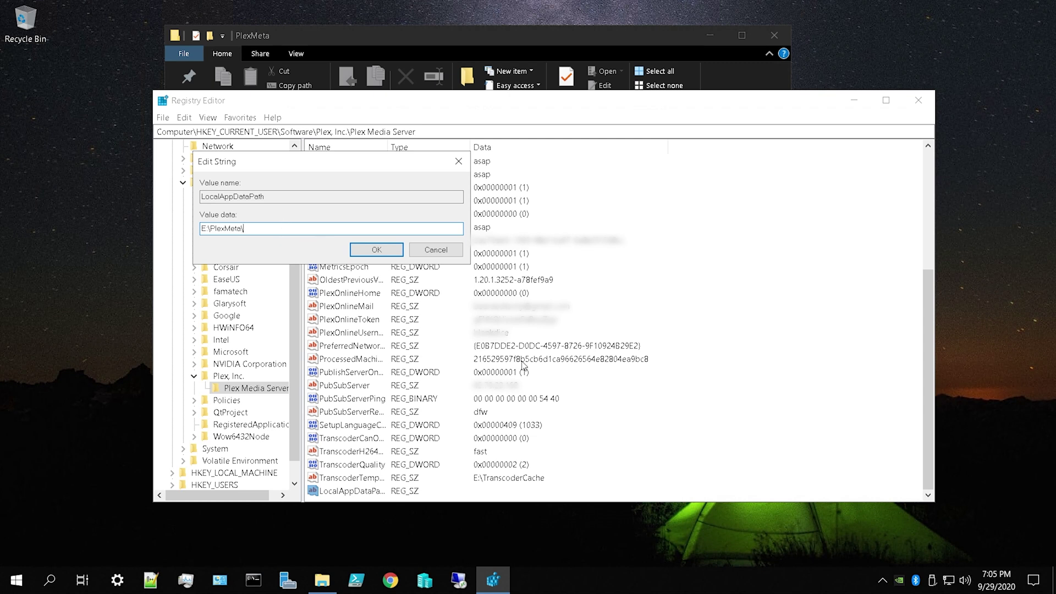
left_click(387, 248)
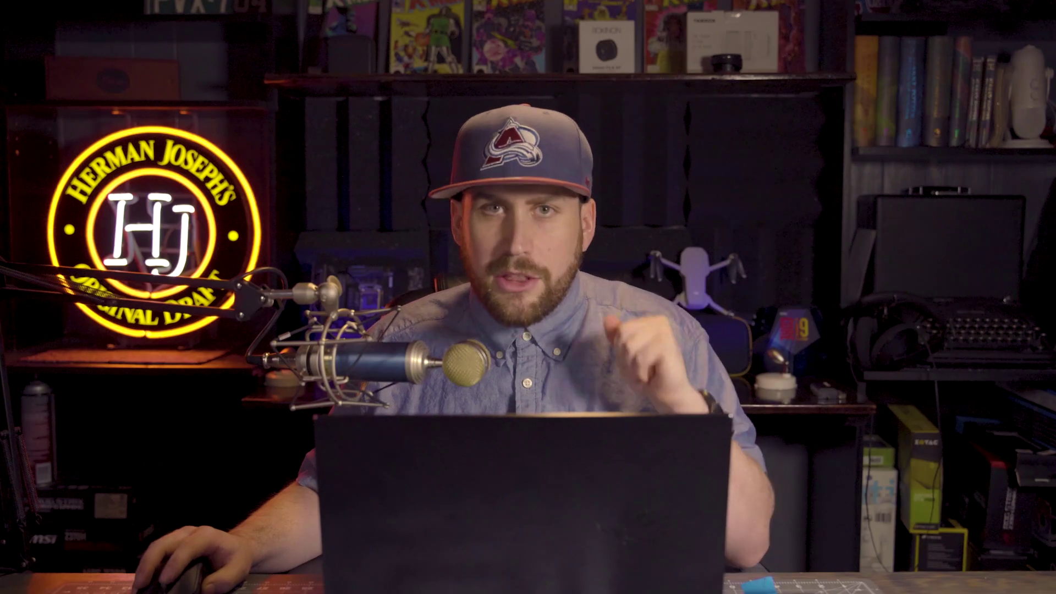
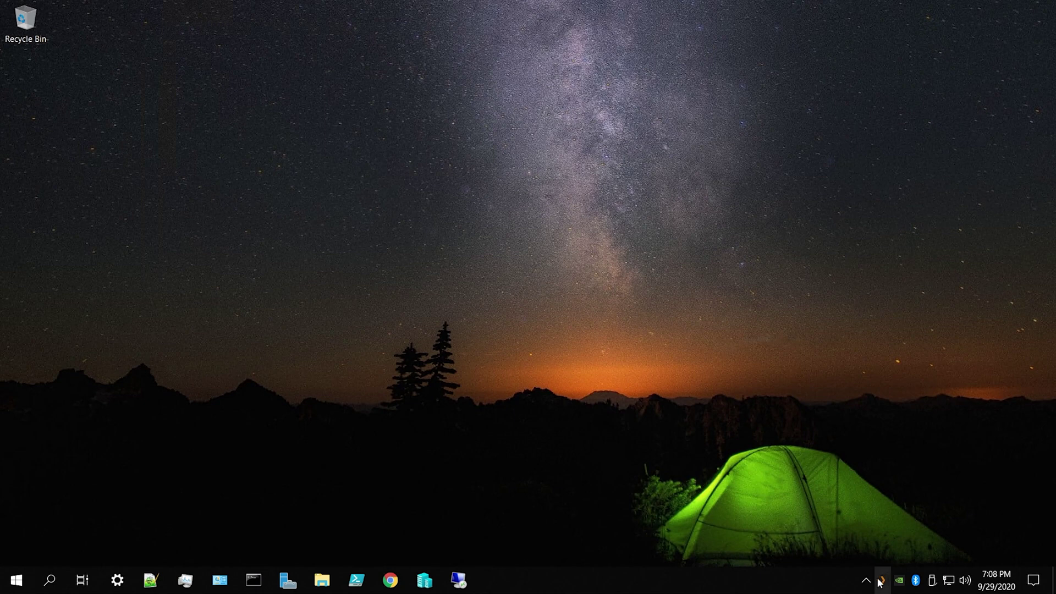
Step: Open the Plex web interface from the running Plex Media Server
right_click(880, 581)
left_click(921, 477)
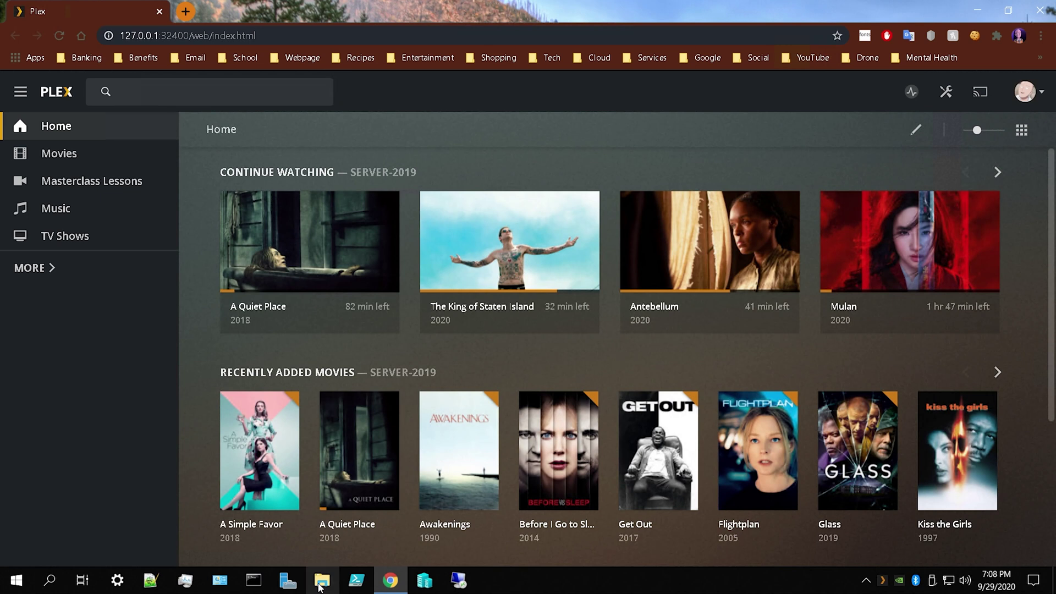
Step: Open File Explorer and navigate to the C:\Users\Administrator\AppData\Local folder
left_click(336, 578)
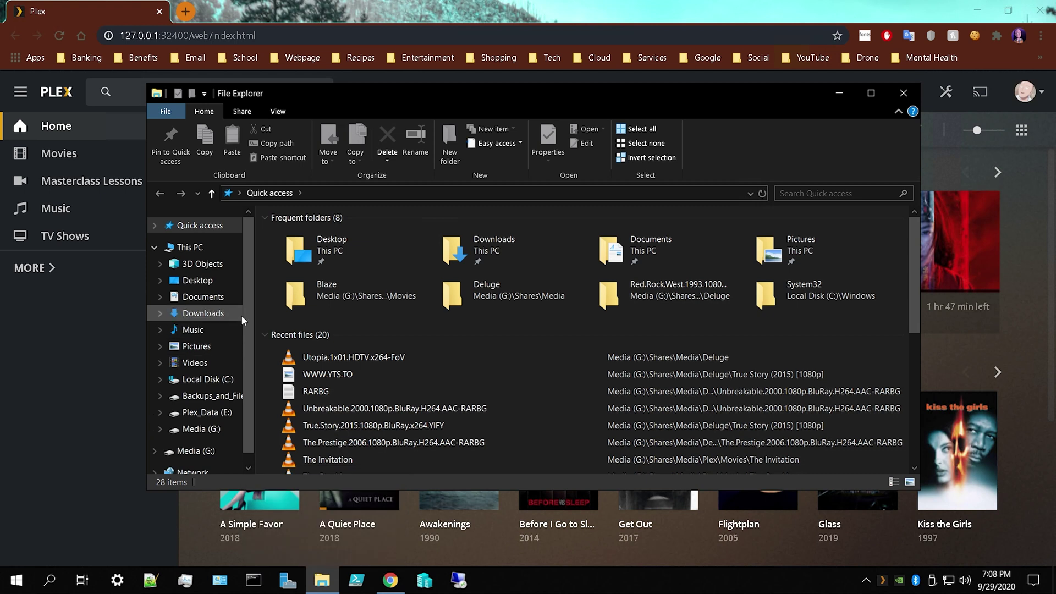
scroll(239, 323, "down", 1)
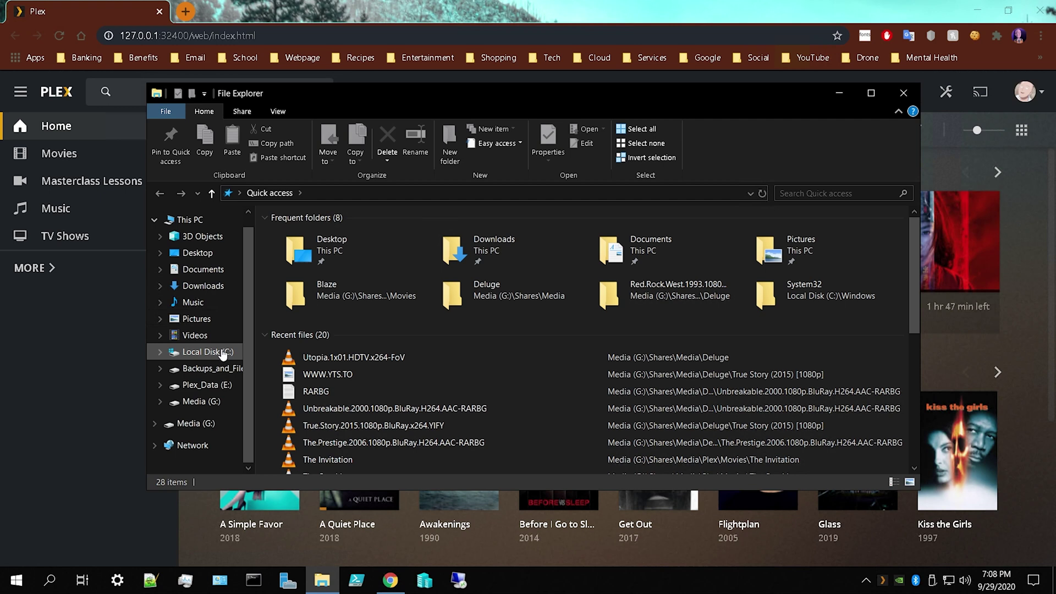
left_click(223, 352)
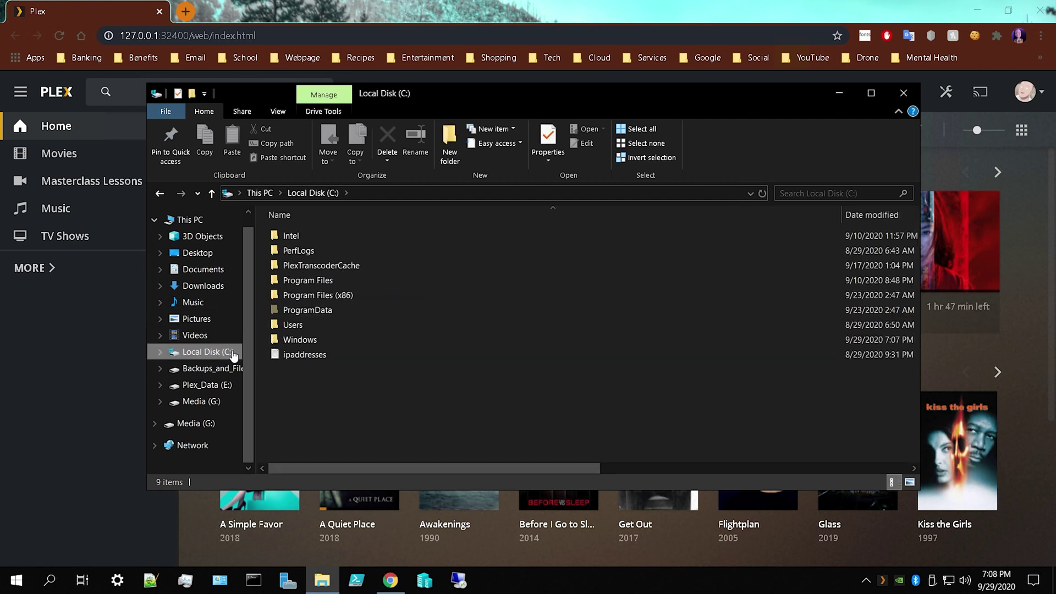
double_click(293, 325)
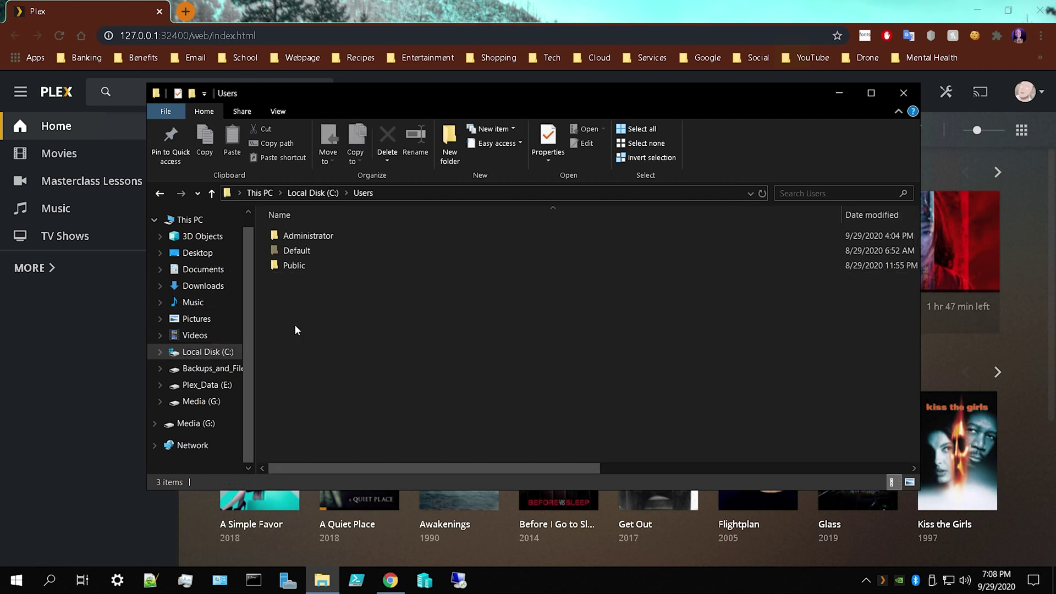
double_click(314, 237)
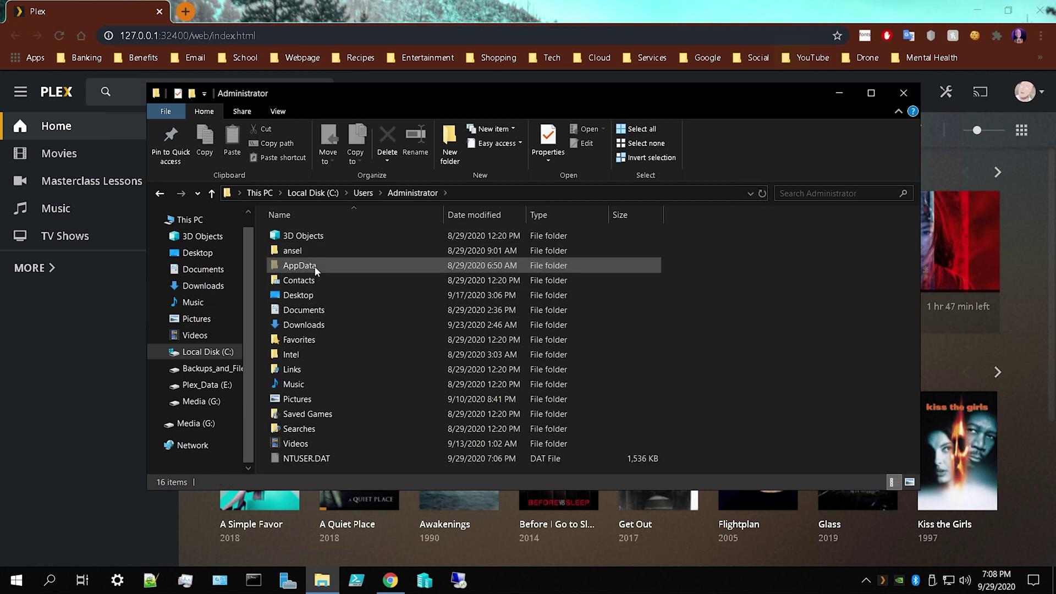
double_click(315, 267)
double_click(320, 234)
scroll(317, 282, "down", 2)
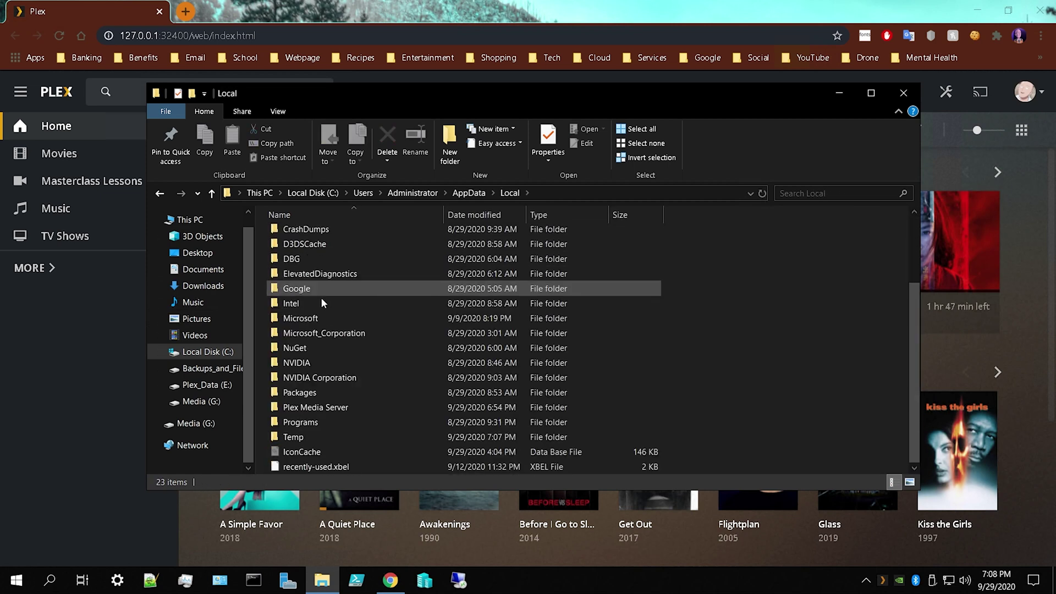
Step: Move the Plex Media Server folder from AppData\Local to the Desktop, then return to the Plex web interface
right_click(341, 408)
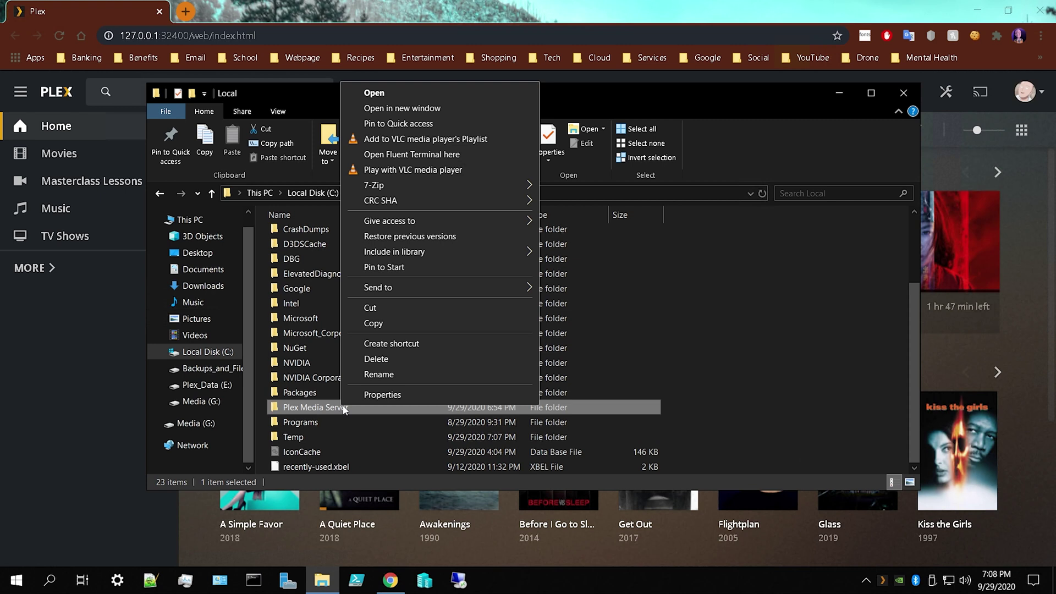
left_click(376, 310)
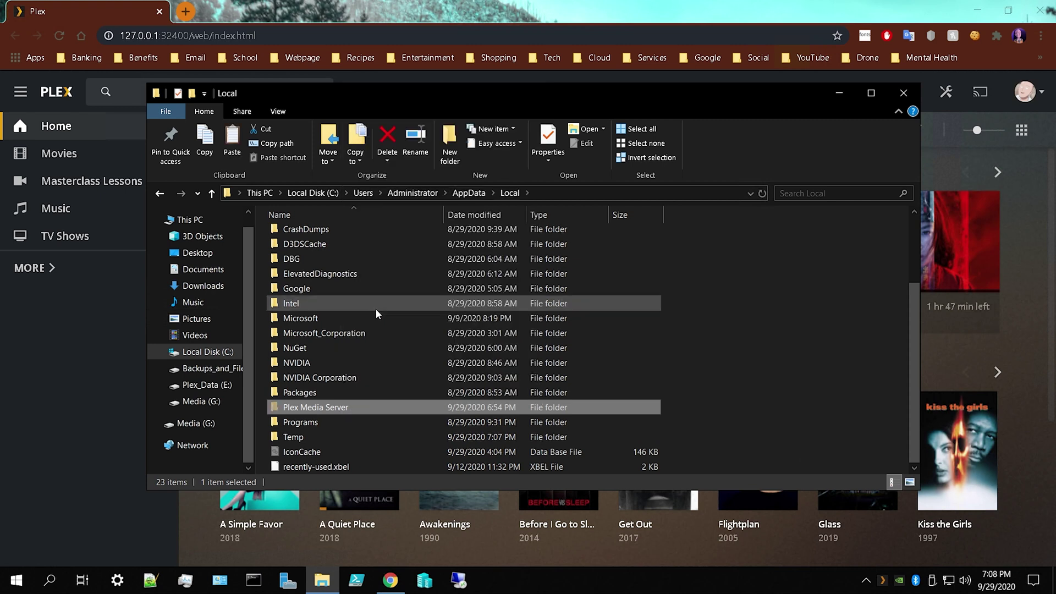
left_click(214, 255)
right_click(321, 257)
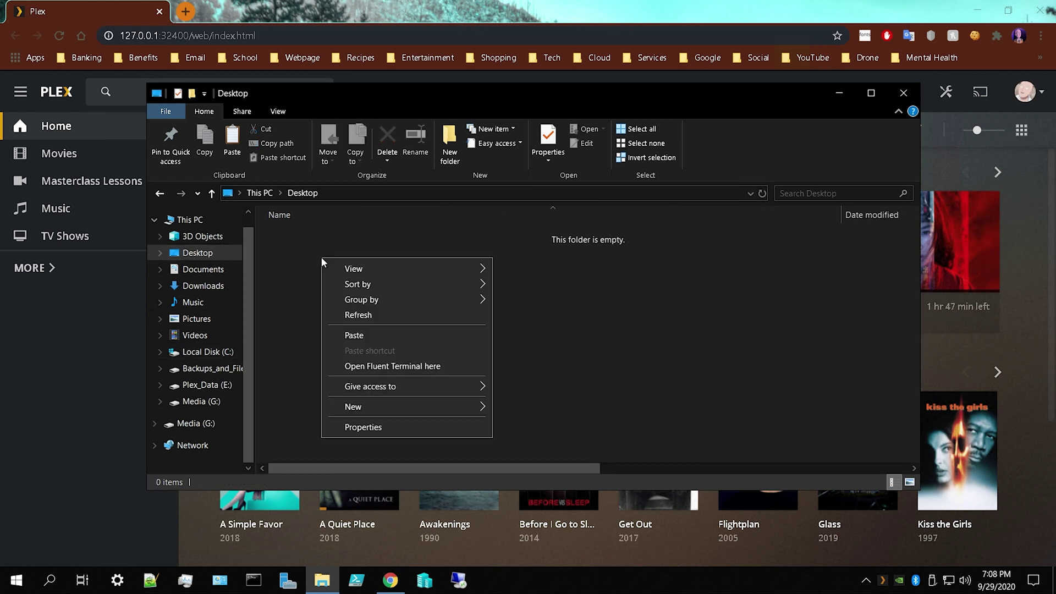
left_click(351, 334)
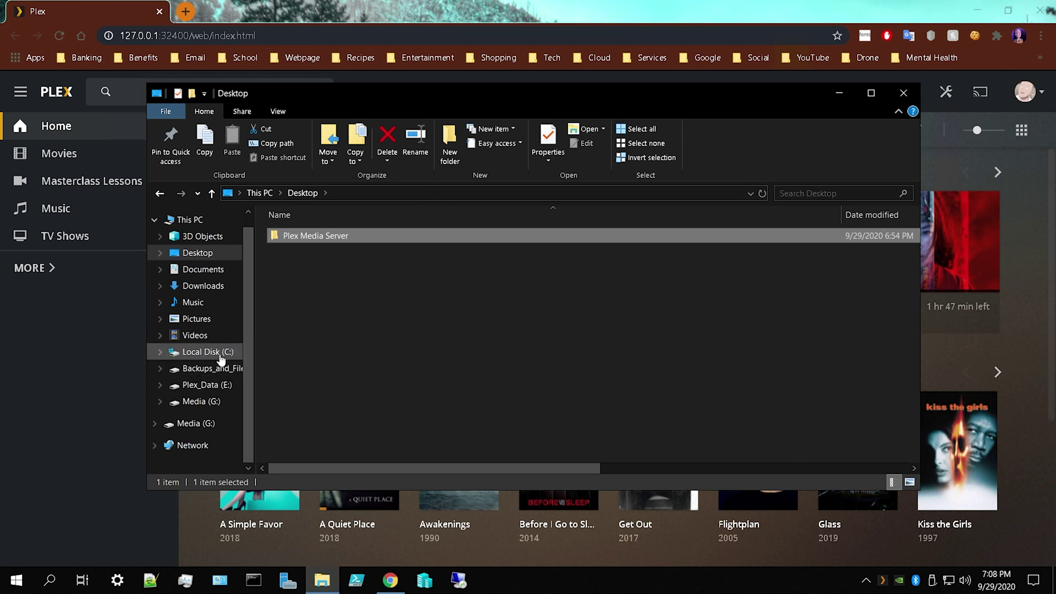
left_click(160, 197)
scroll(483, 311, "down", 2)
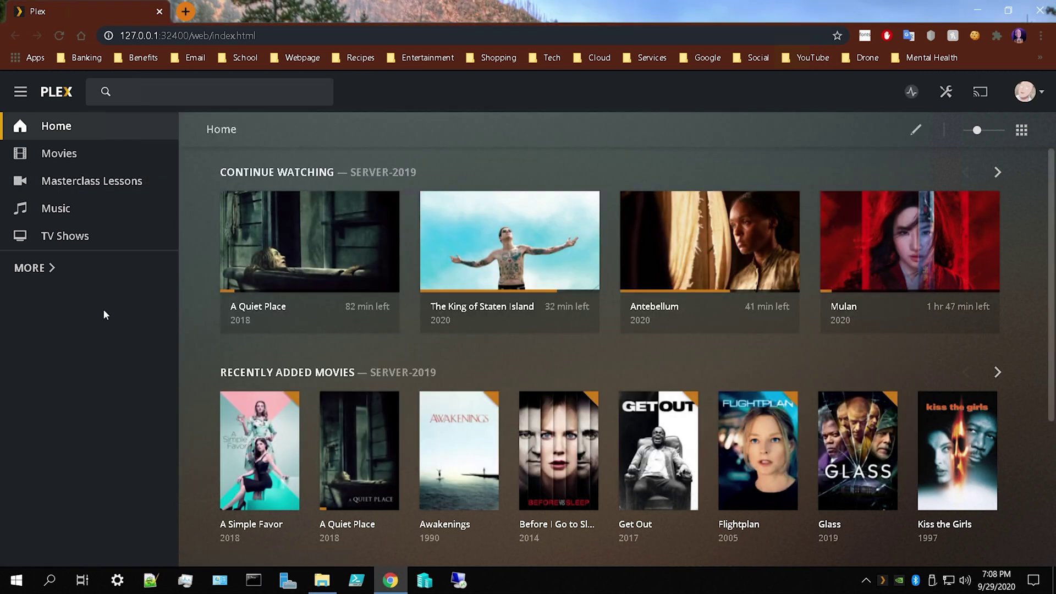
left_click(103, 308)
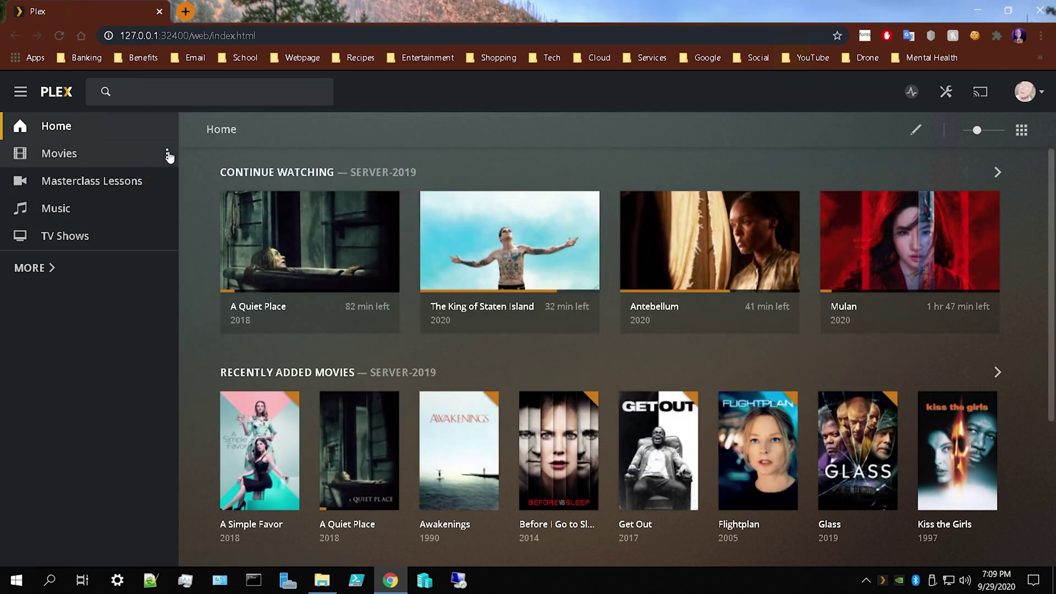
Step: Refresh all metadata for the Music library
left_click(167, 210)
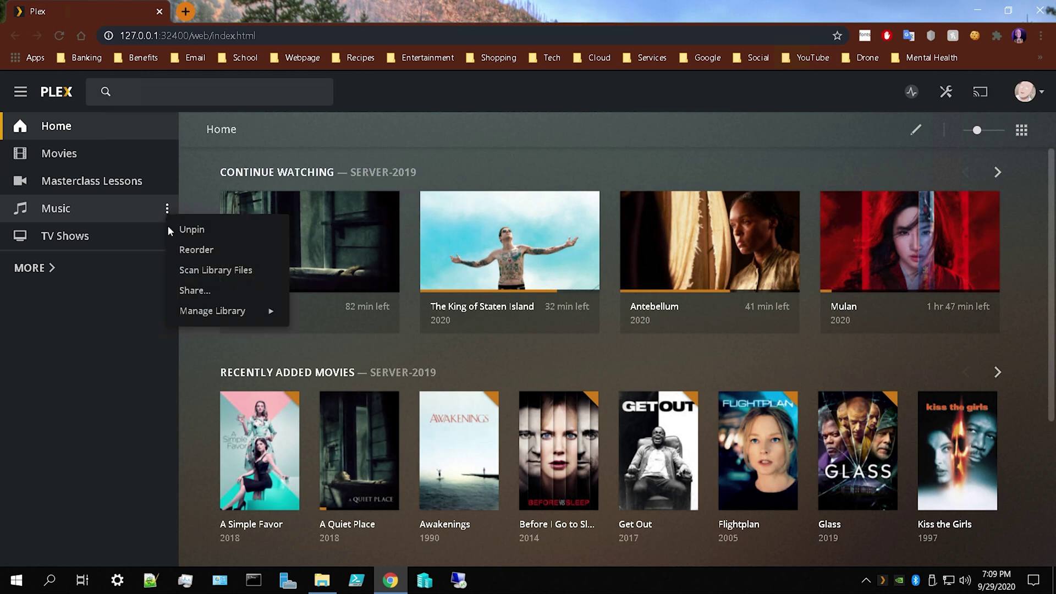
mouse_move(189, 313)
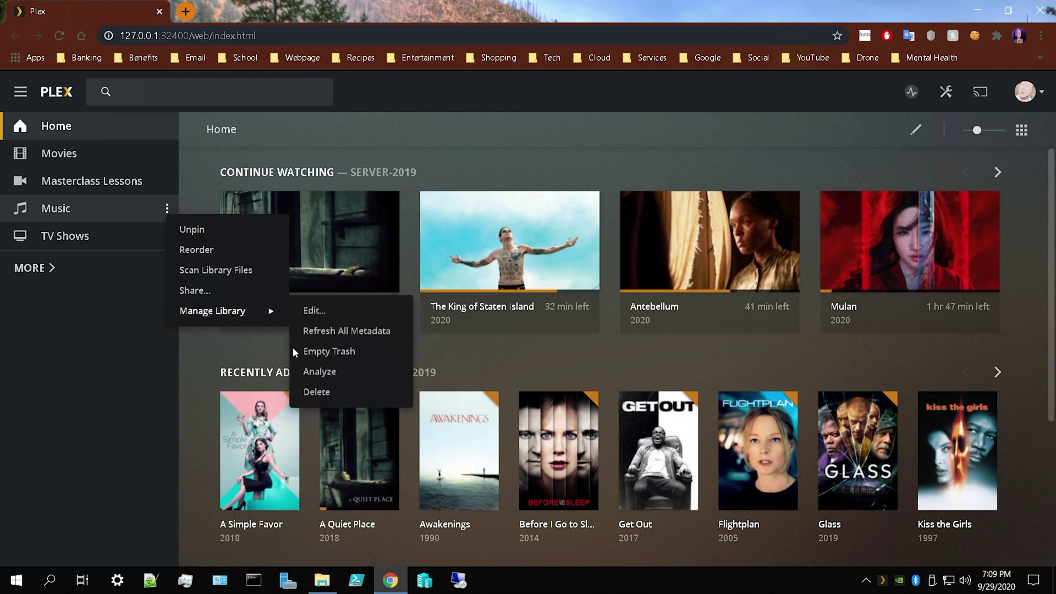
left_click(368, 332)
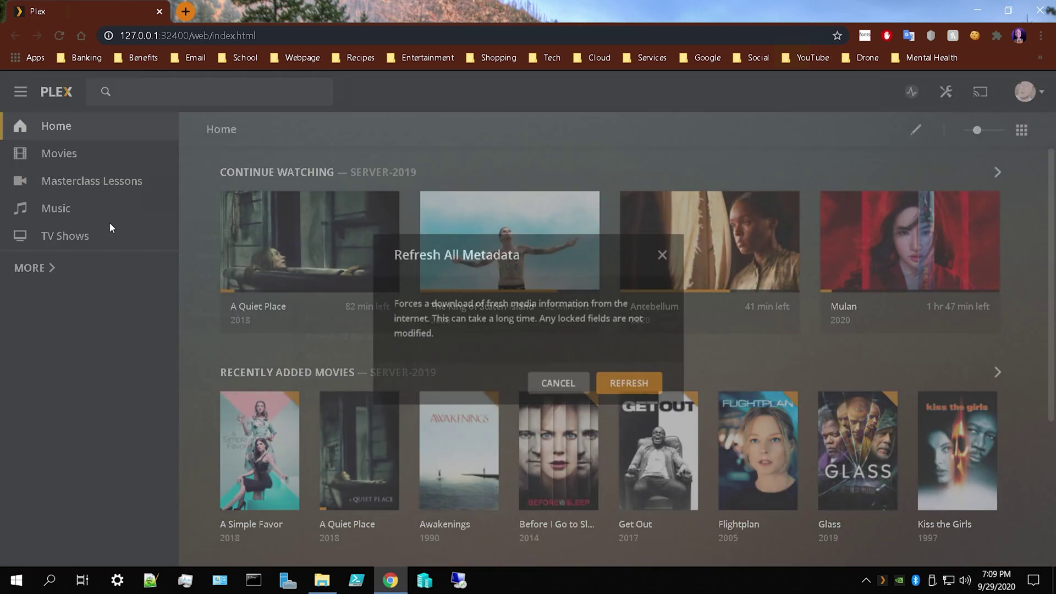
left_click(625, 385)
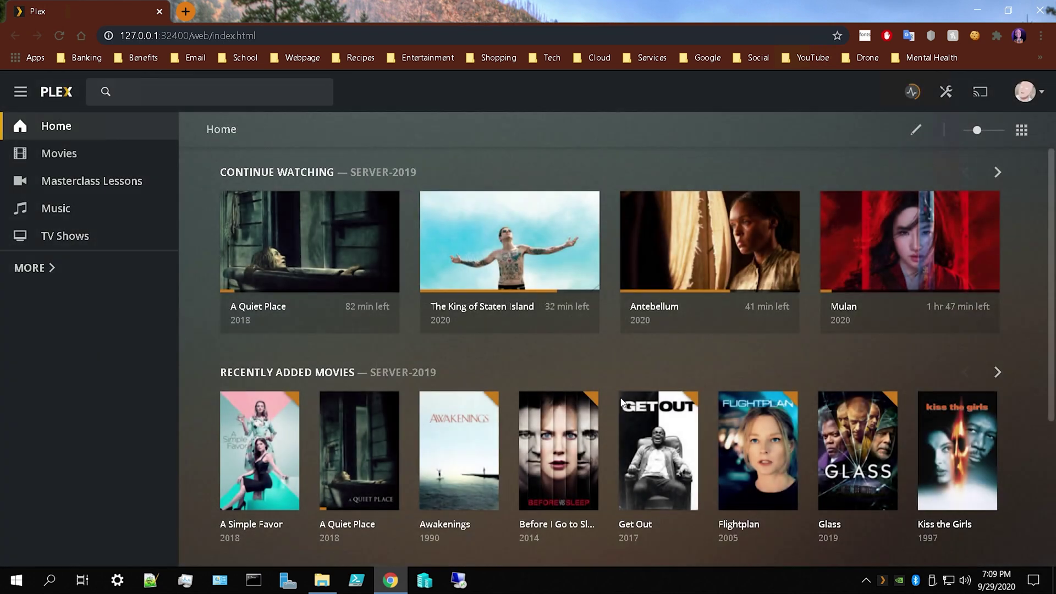
Step: Open the Music library and check that its recommended albums, stations and artists load
left_click(85, 216)
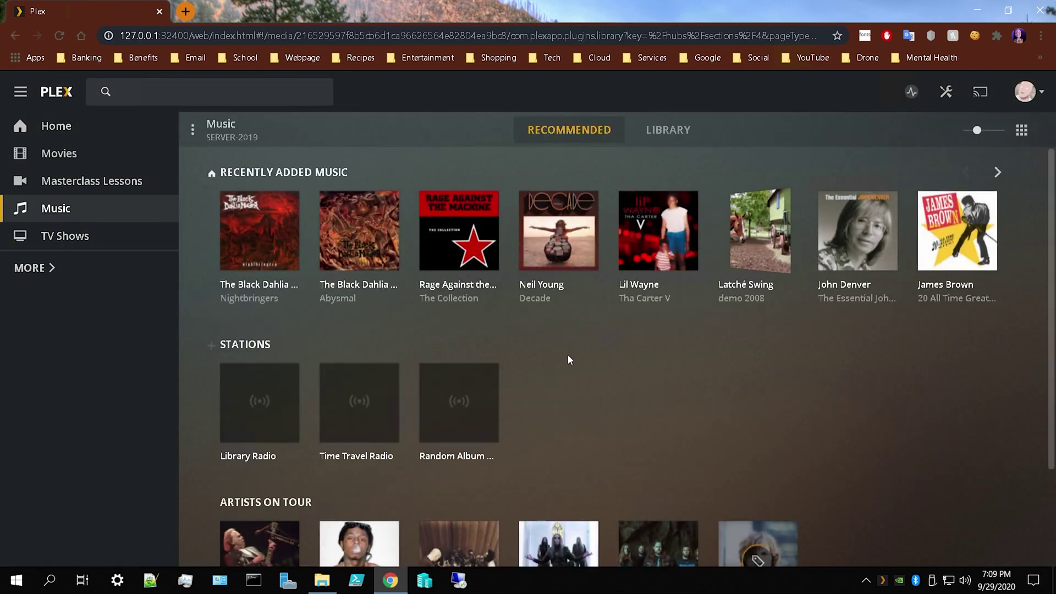
scroll(847, 313, "down", 2)
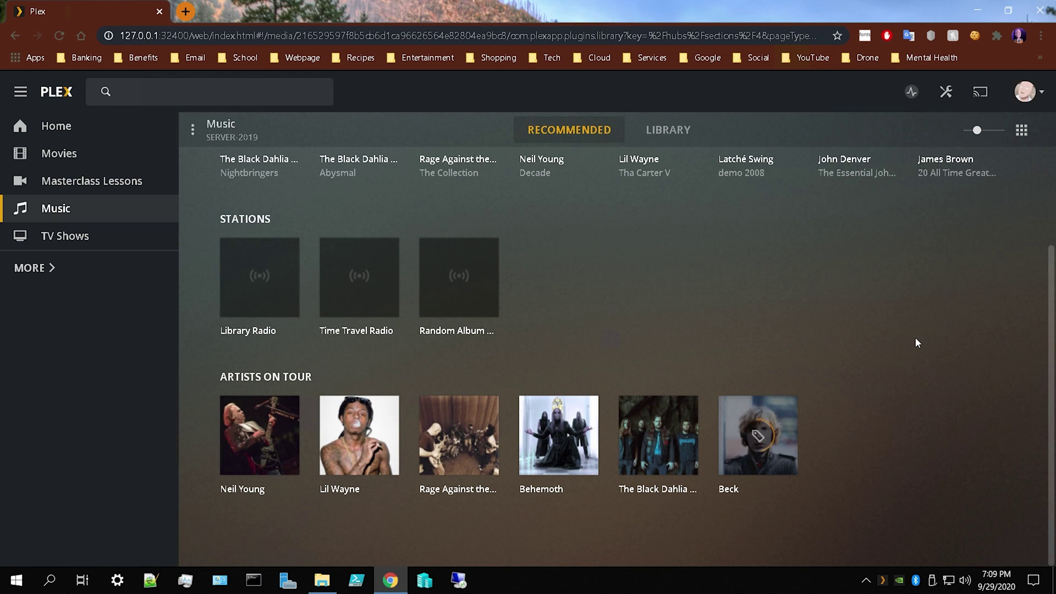
scroll(836, 347, "up", 2)
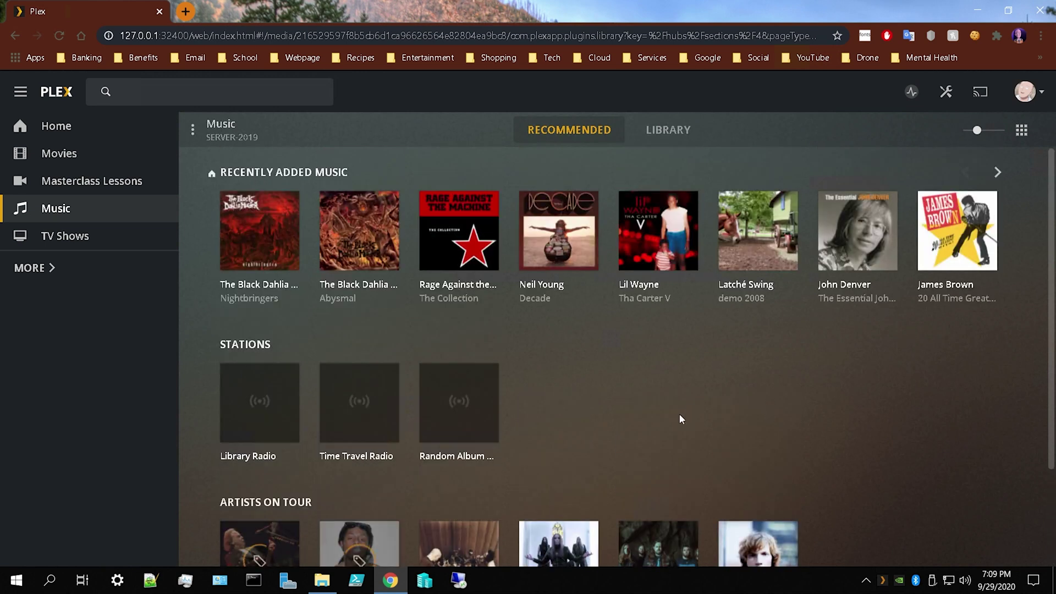
Step: Close the Local folder window, open TranscoderCache on the Plex_Data (E:) drive in File Explorer and copy its path
left_click(312, 584)
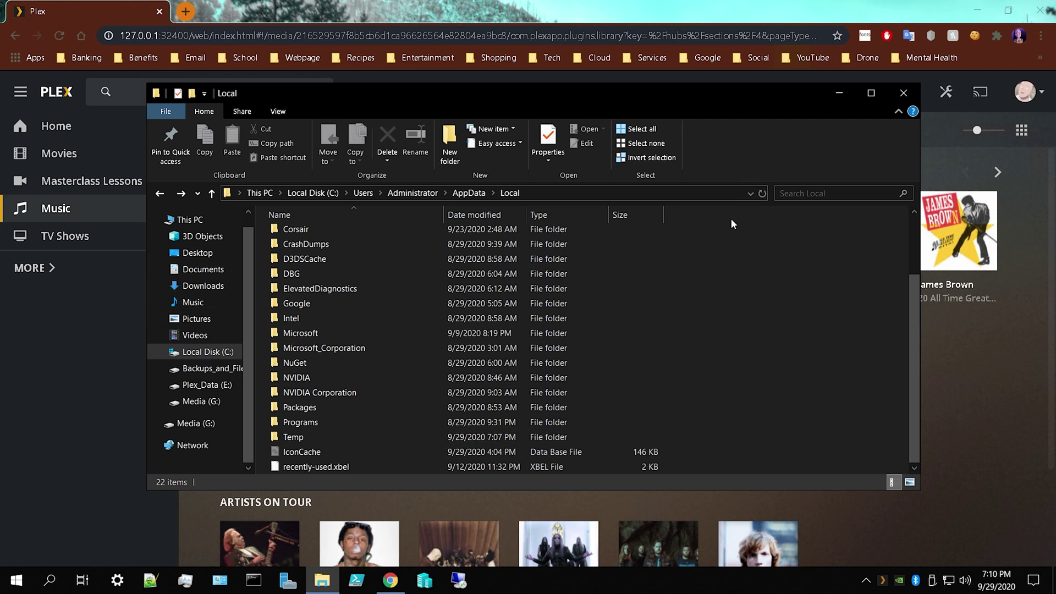
left_click(903, 93)
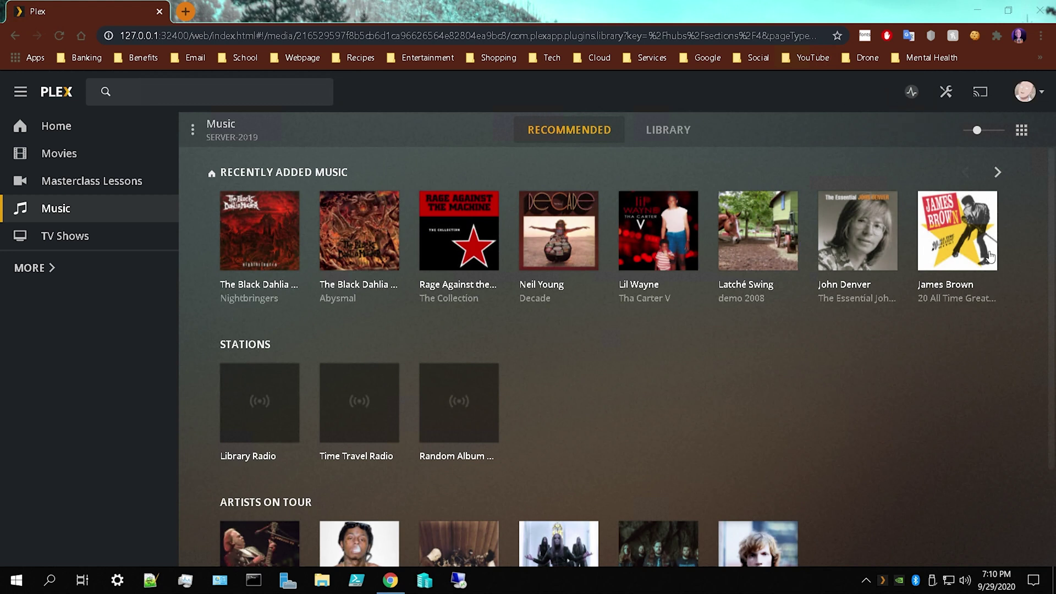
left_click(319, 589)
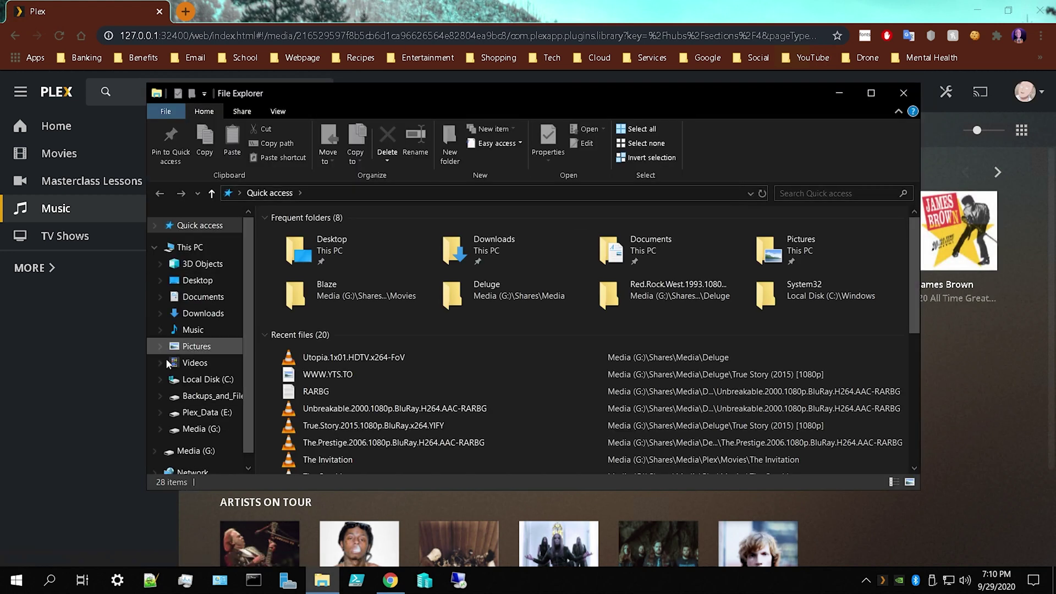
left_click(224, 414)
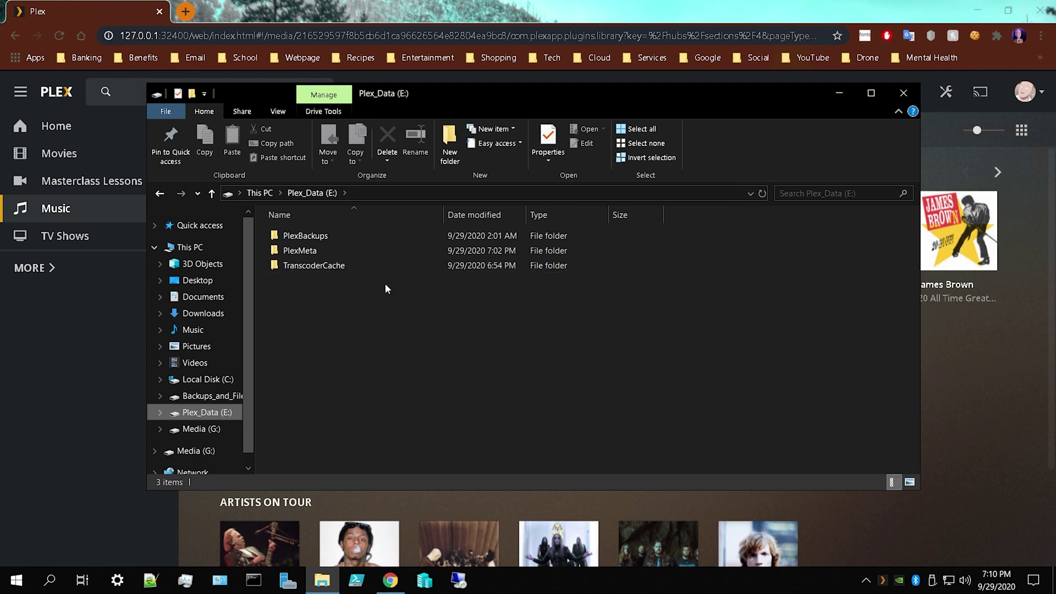
double_click(344, 267)
left_click(431, 193)
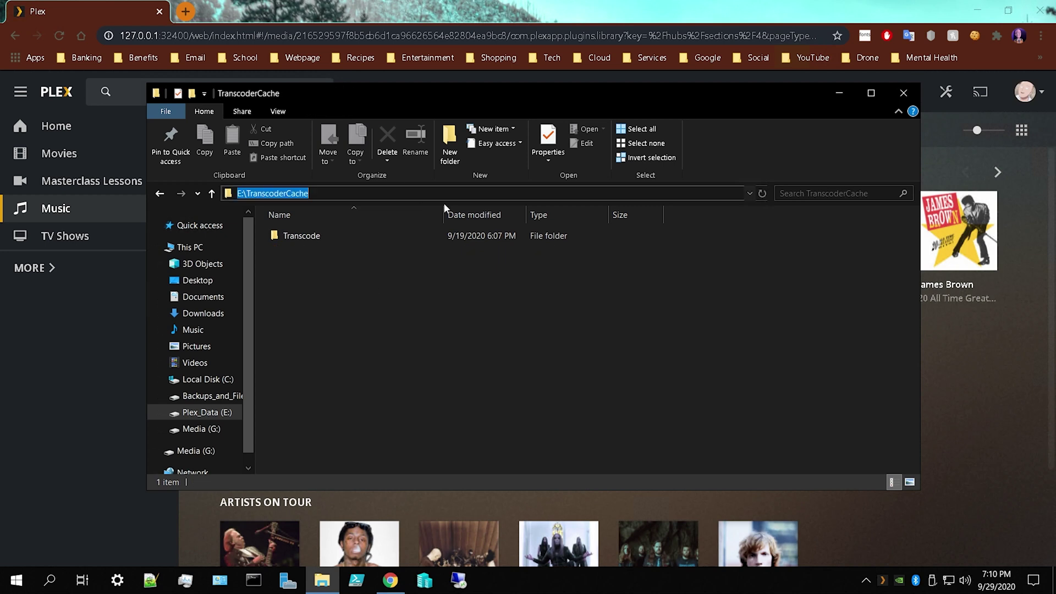
right_click(323, 194)
left_click(357, 230)
Step: Switch back to Plex and open the server's Transcoder settings
left_click(1022, 368)
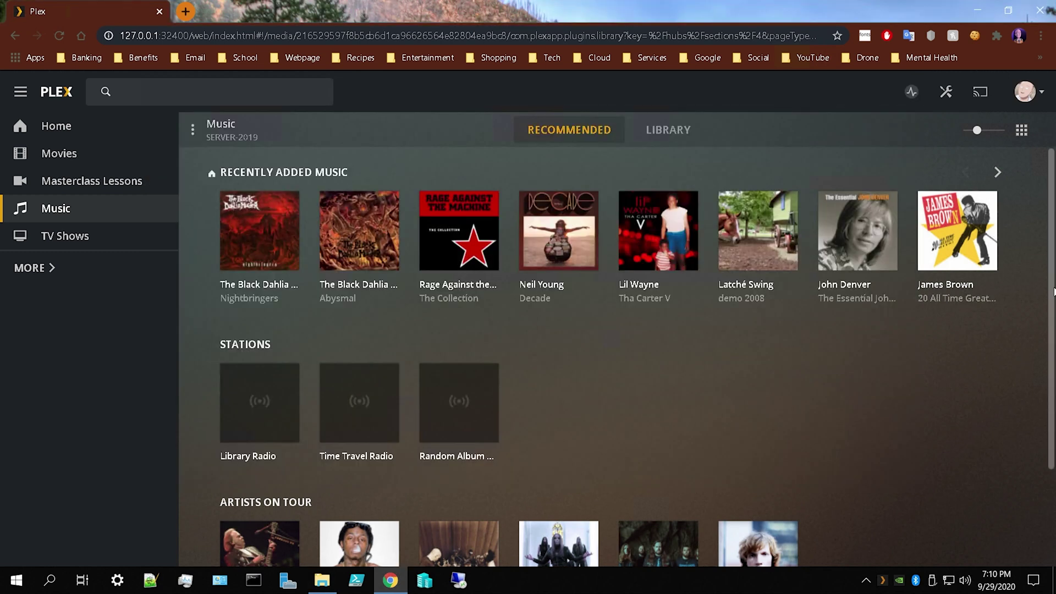
left_click(958, 107)
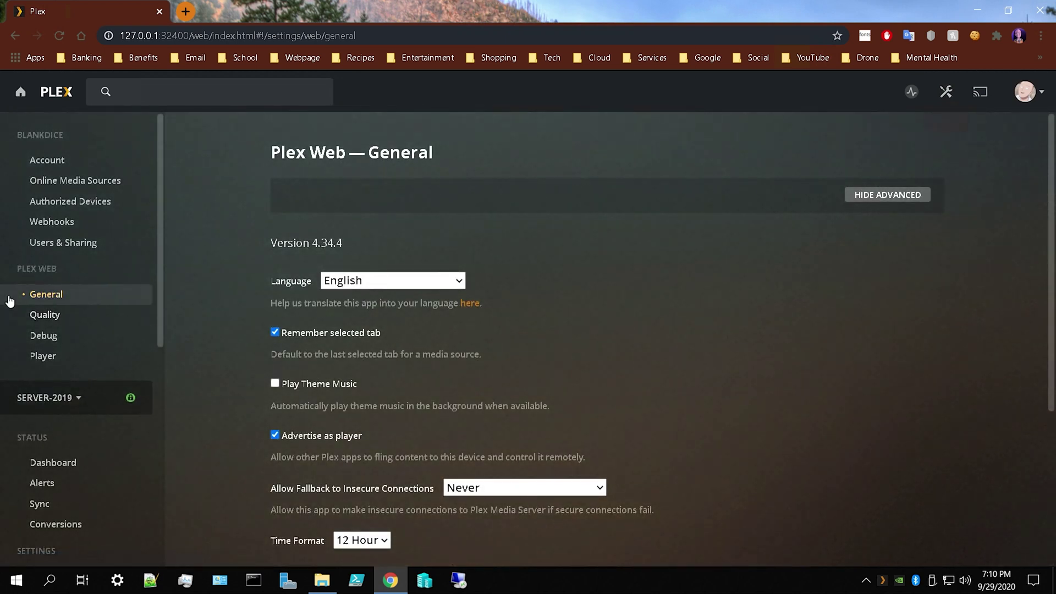
scroll(47, 302, "down", 5)
scroll(60, 307, "down", 1)
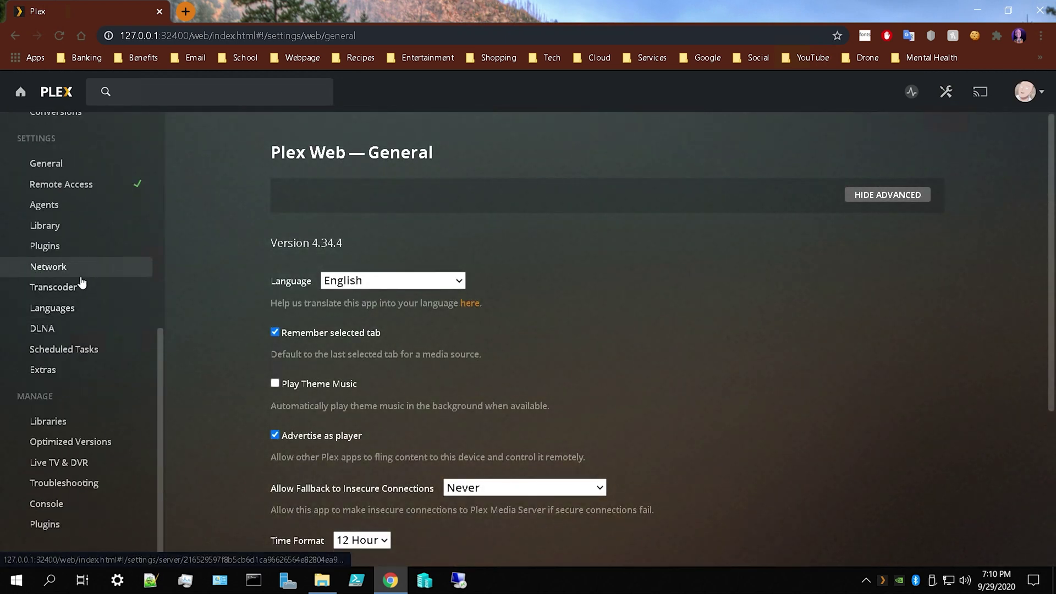
left_click(77, 293)
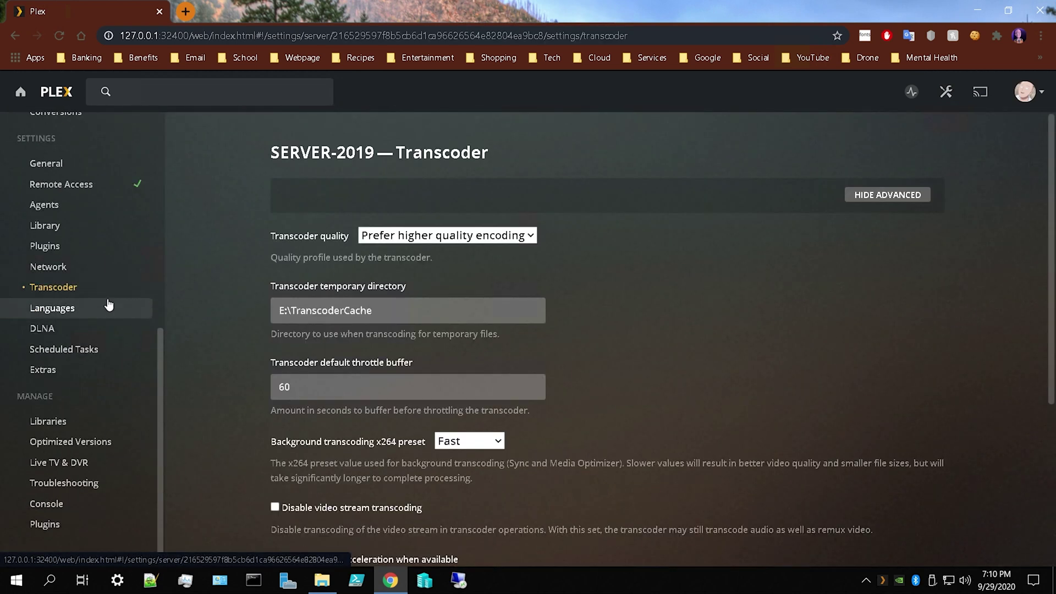
Step: Set the transcoder temporary directory to the copied path E:\TranscoderCache and save the changes
scroll(272, 246, "down", 1)
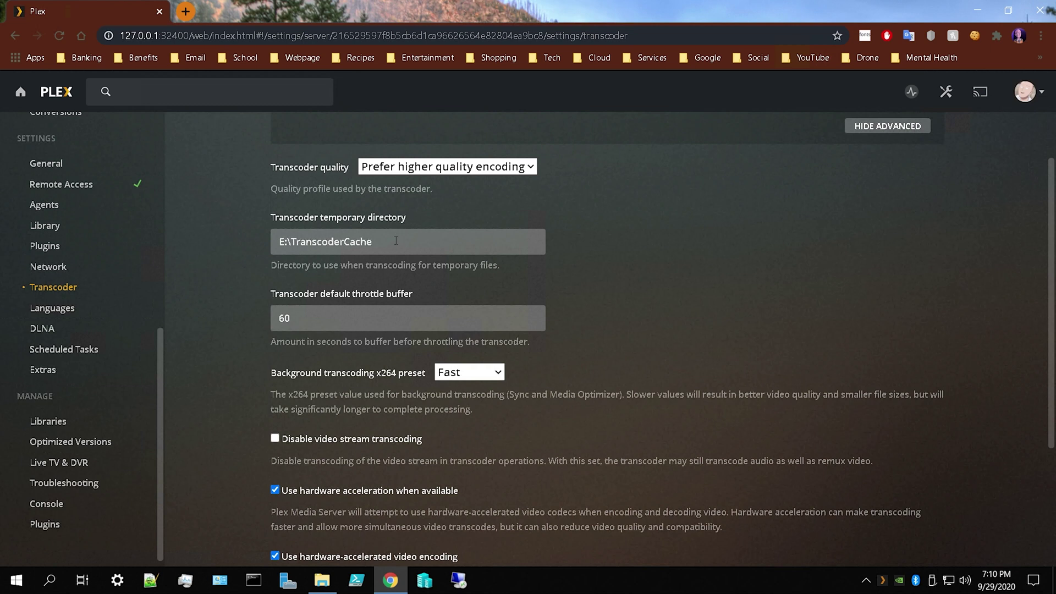
triple_click(397, 239)
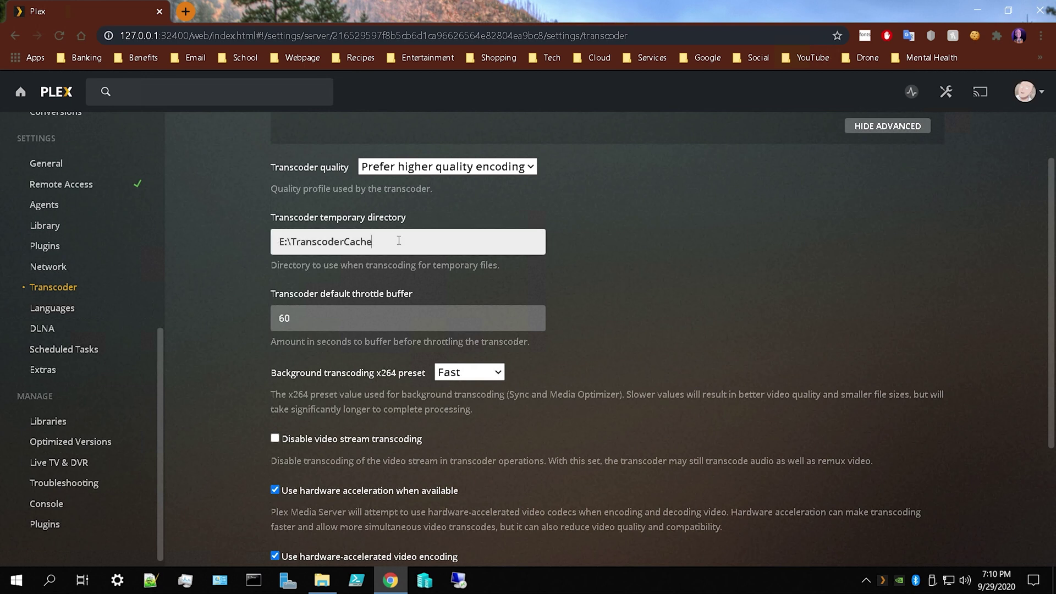
right_click(399, 241)
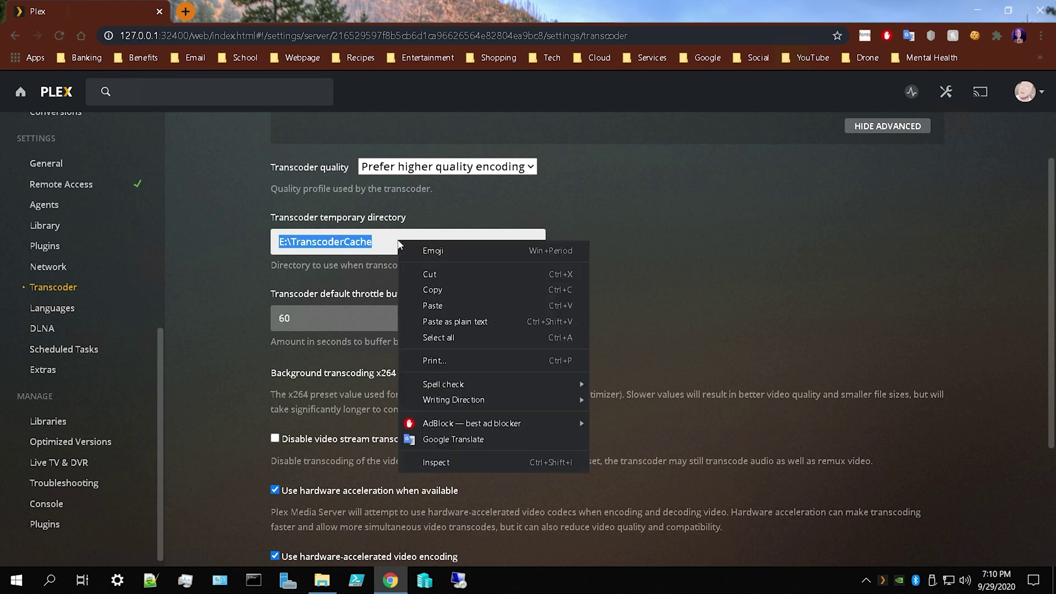
left_click(427, 298)
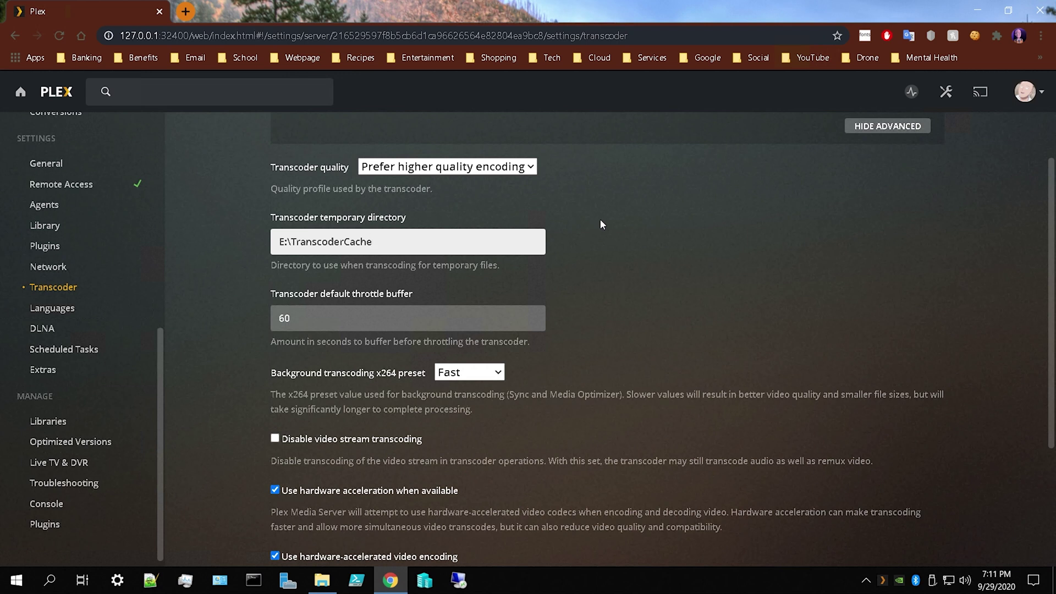
scroll(603, 218, "down", 3)
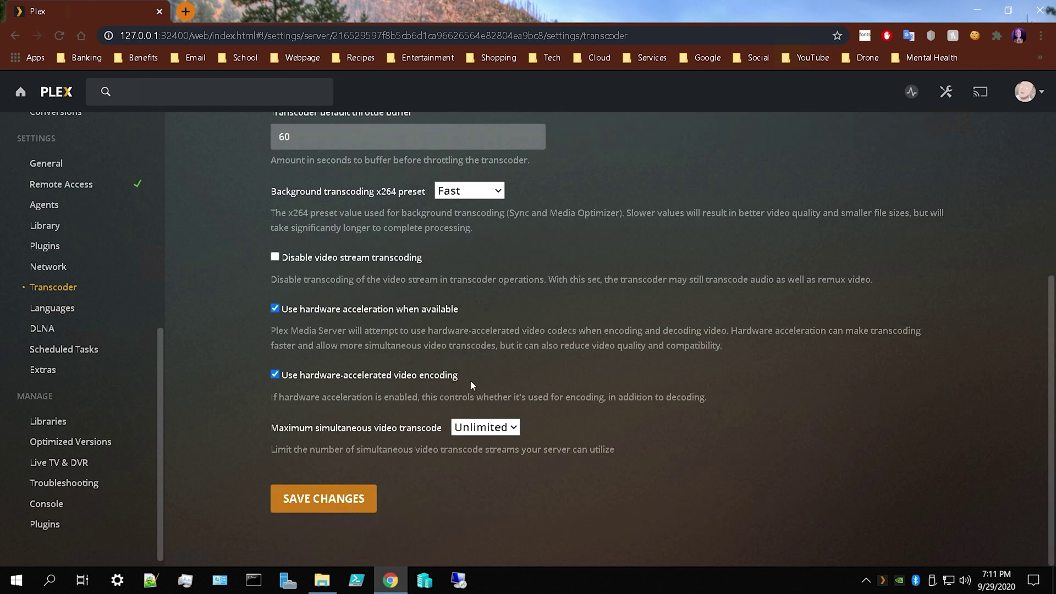
left_click(362, 499)
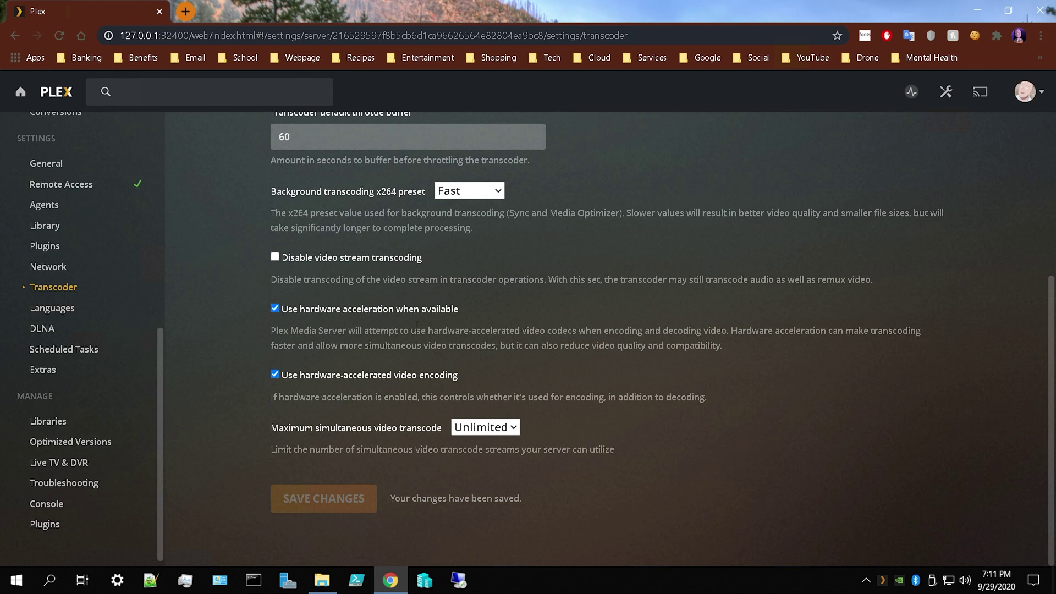
Step: Search for "back" and open the server's Scheduled Tasks settings to select the backup directory path
scroll(417, 325, "up", 5)
type("back")
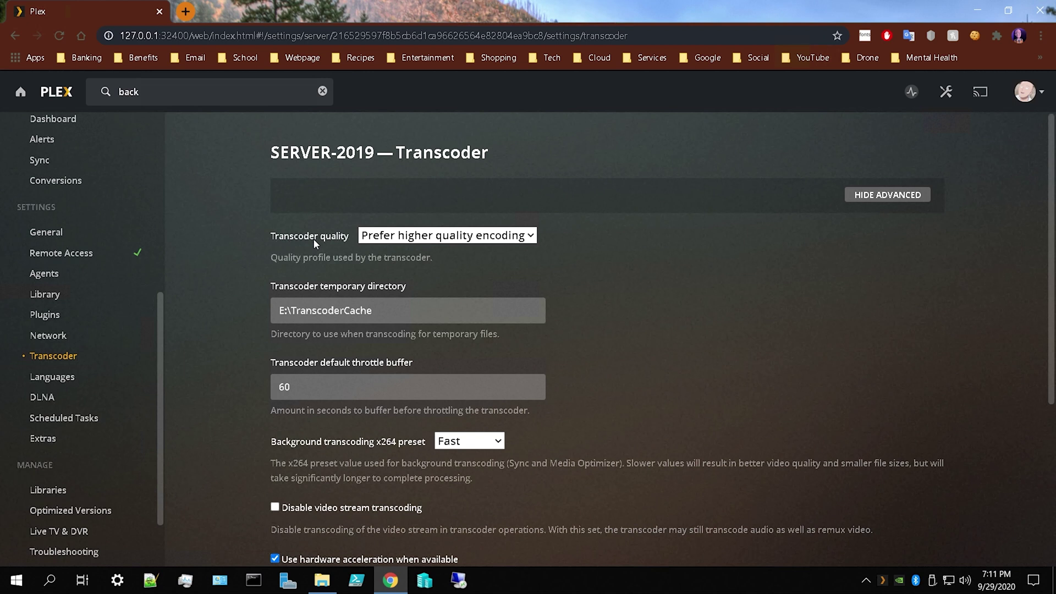
left_click(84, 425)
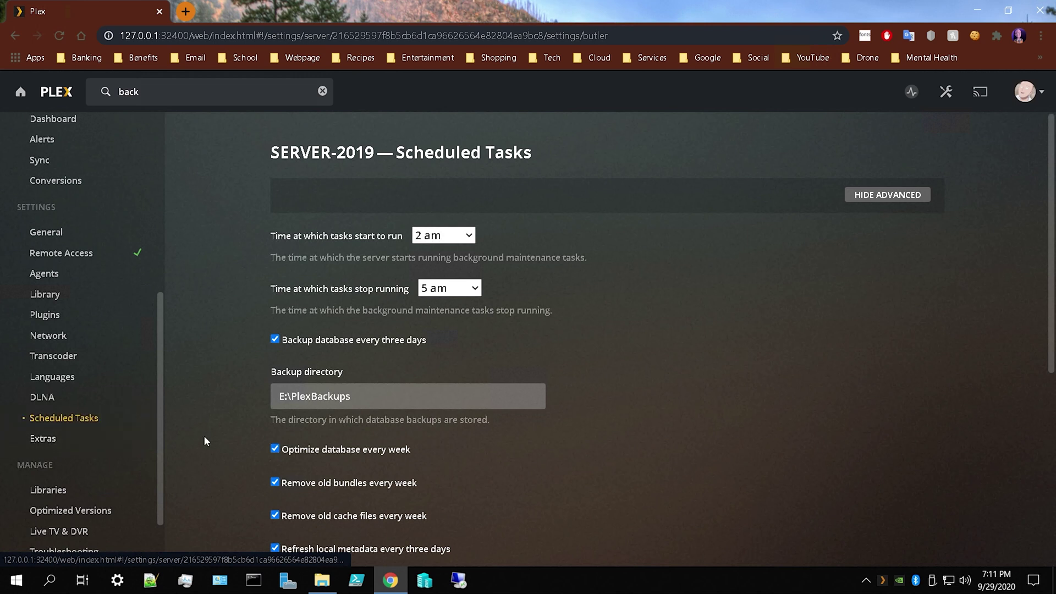
scroll(390, 330, "down", 1)
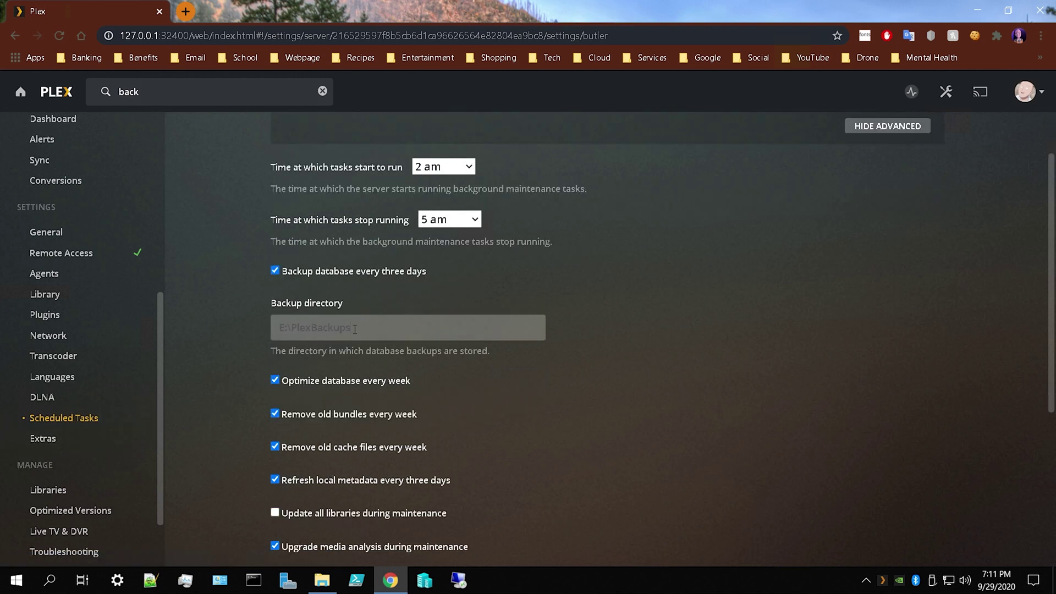
left_click_drag(364, 328, 254, 326)
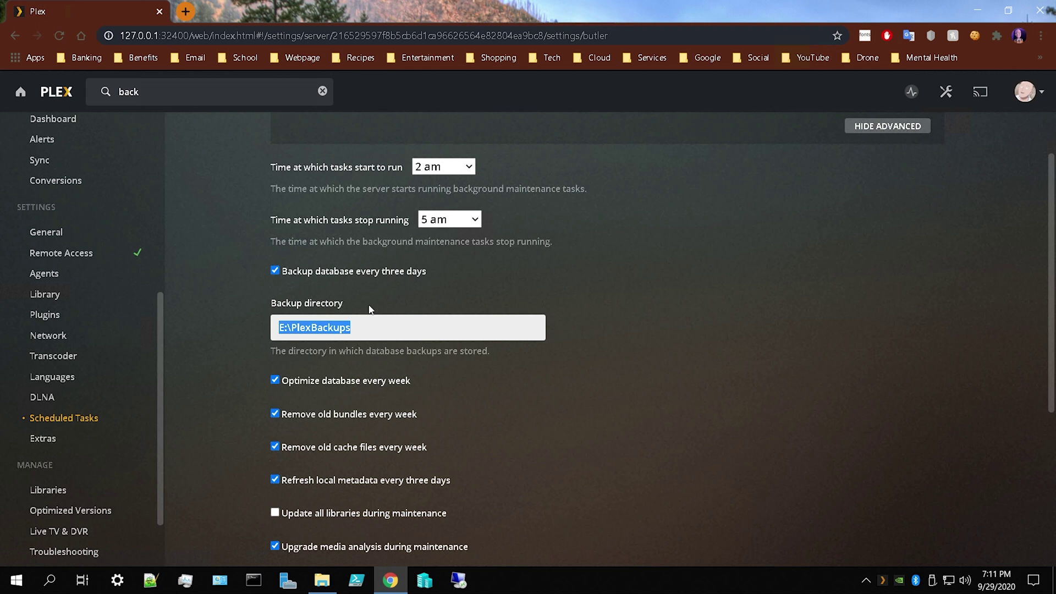
Step: Switch to File Explorer, examine the PlexBackups folder on the Plex_Data (E:) drive and close the window
left_click(323, 584)
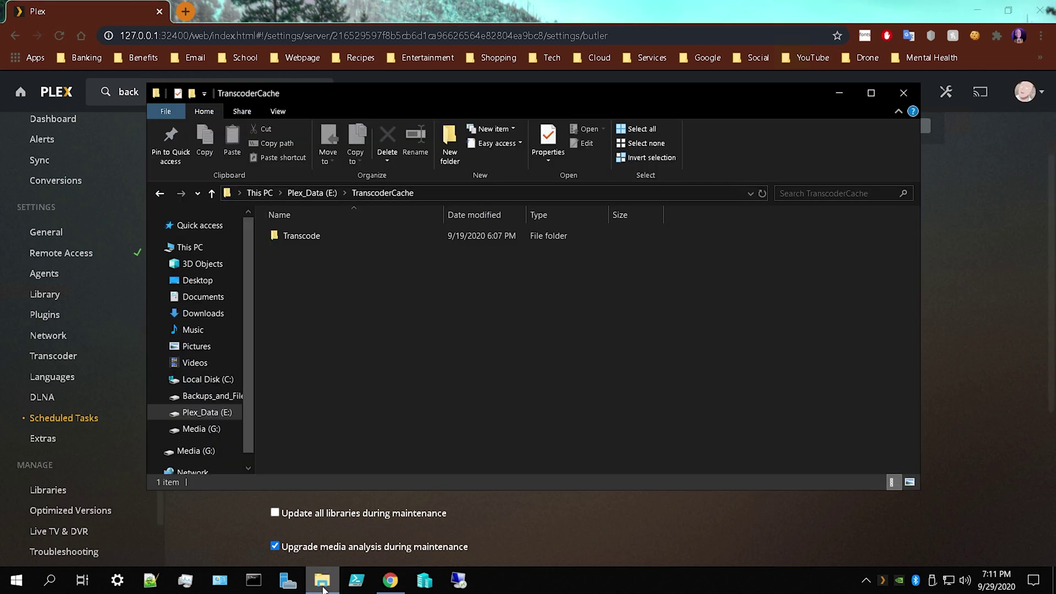
left_click(312, 192)
left_click(350, 403)
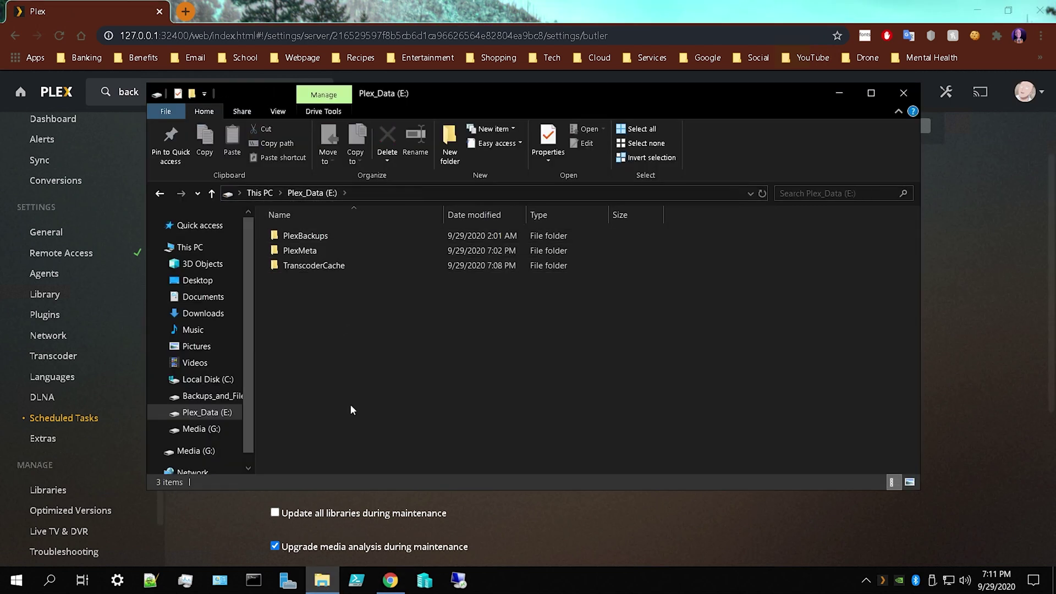
double_click(325, 236)
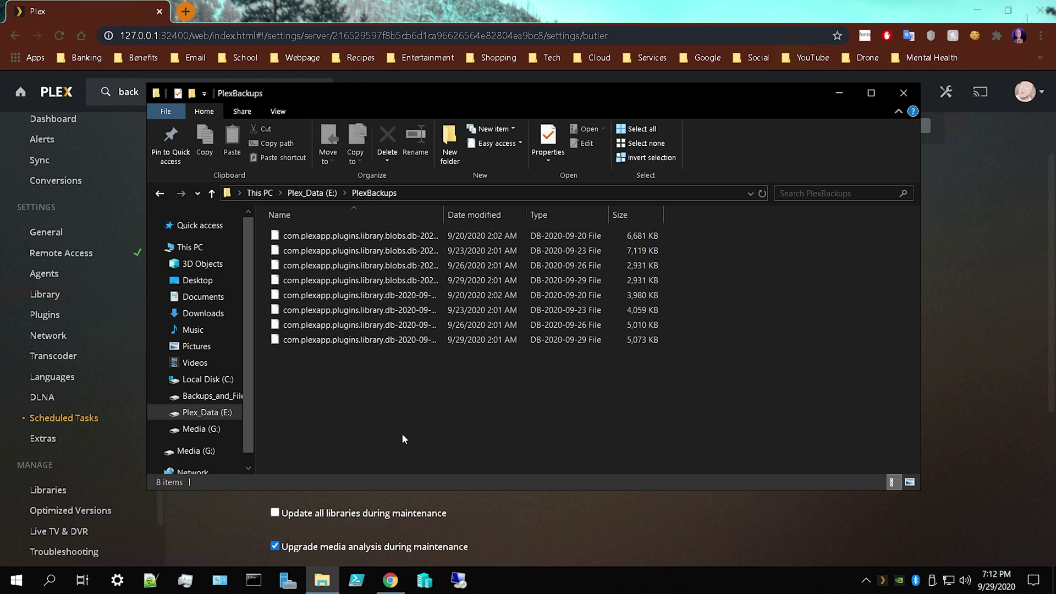
left_click(318, 192)
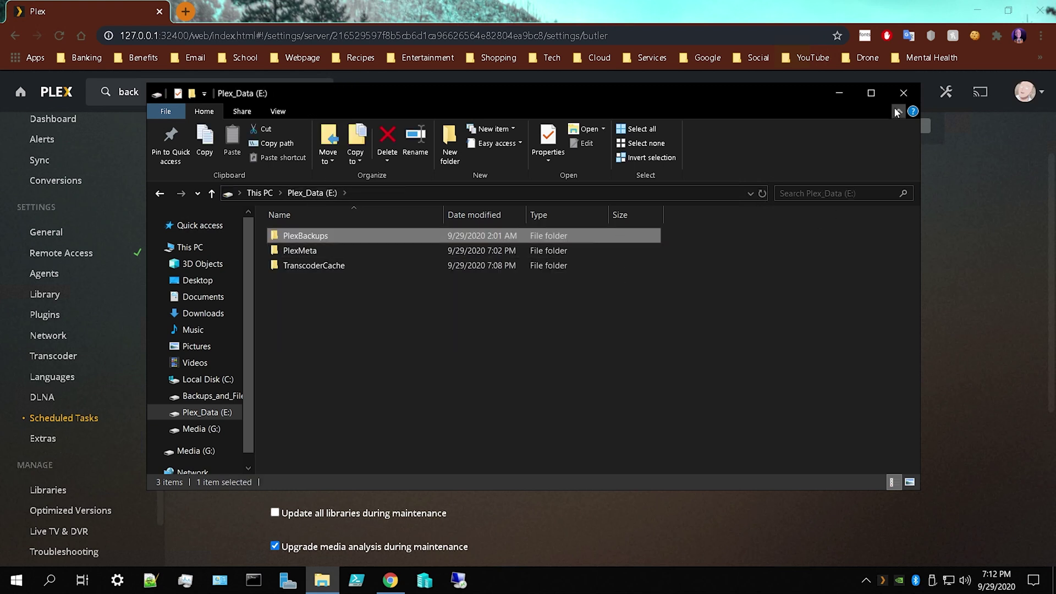
left_click(903, 94)
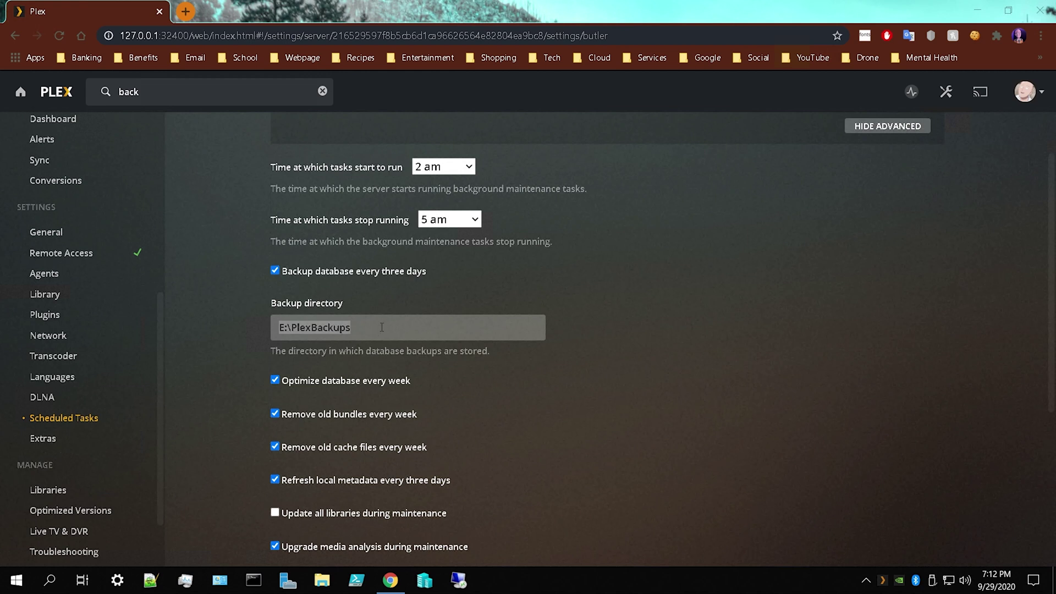
scroll(330, 434, "down", 5)
scroll(425, 397, "up", 6)
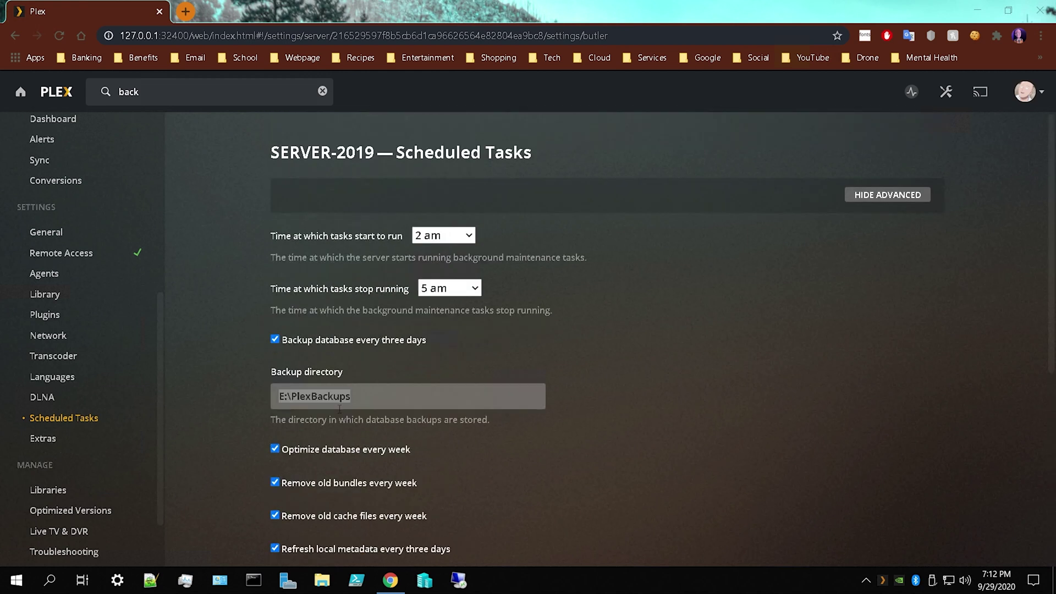
right_click(355, 399)
left_click(426, 233)
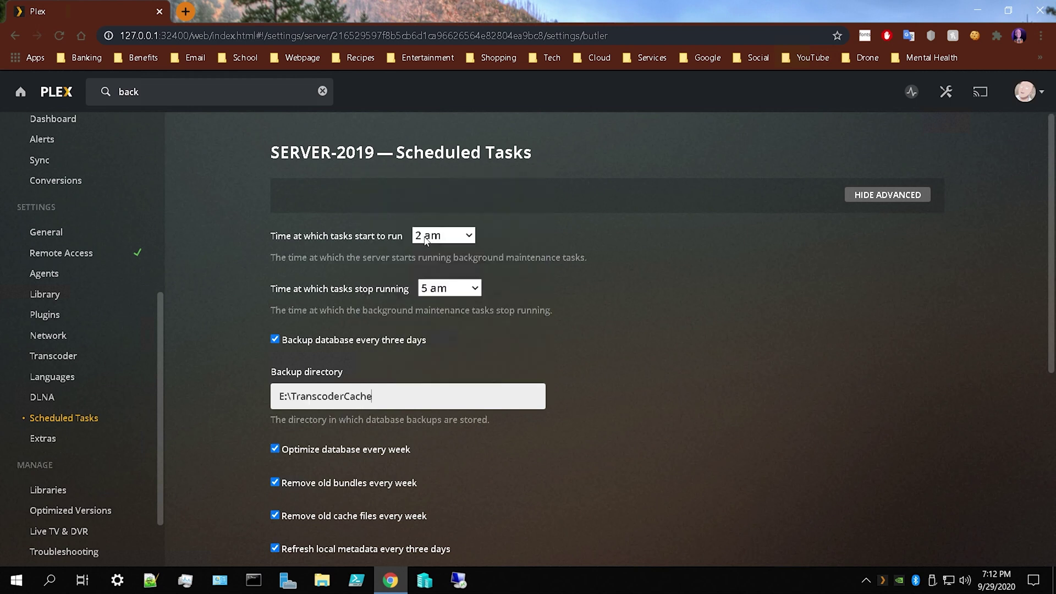
key("ctrl+z")
Step: Save the Scheduled Tasks settings with E:\PlexBackups as the backup directory
left_click(372, 398)
scroll(369, 402, "down", 6)
left_click(300, 501)
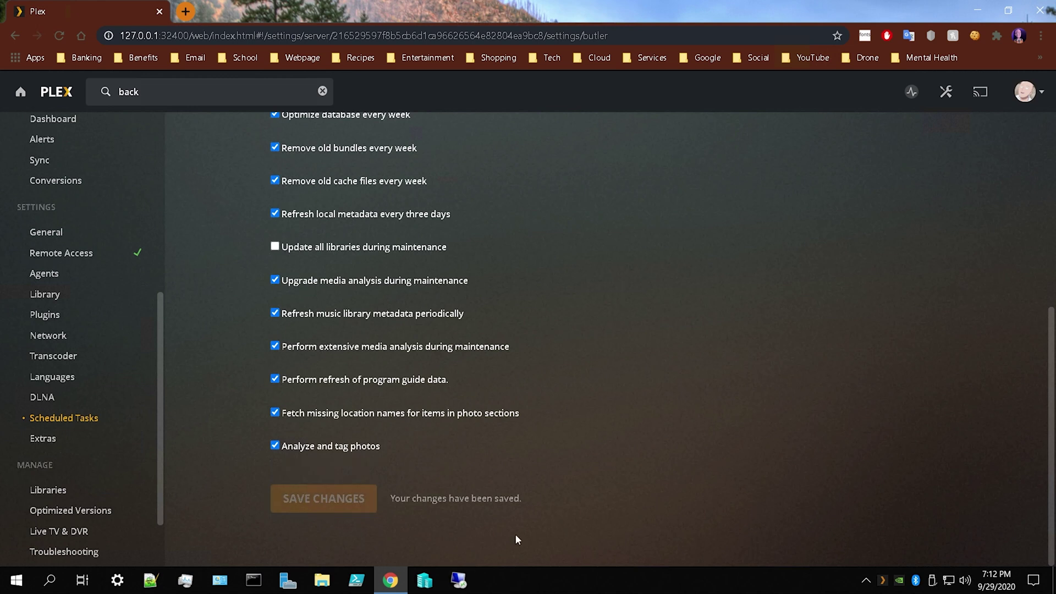